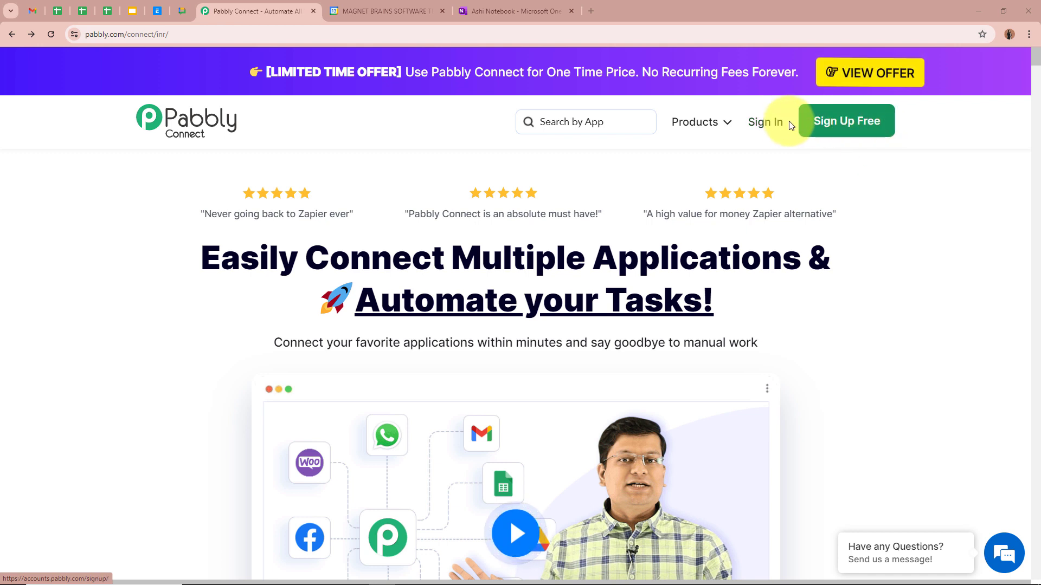
# Sign in to the Pabbly account and open the Pabbly Connect dashboard.
pyautogui.click(766, 122)
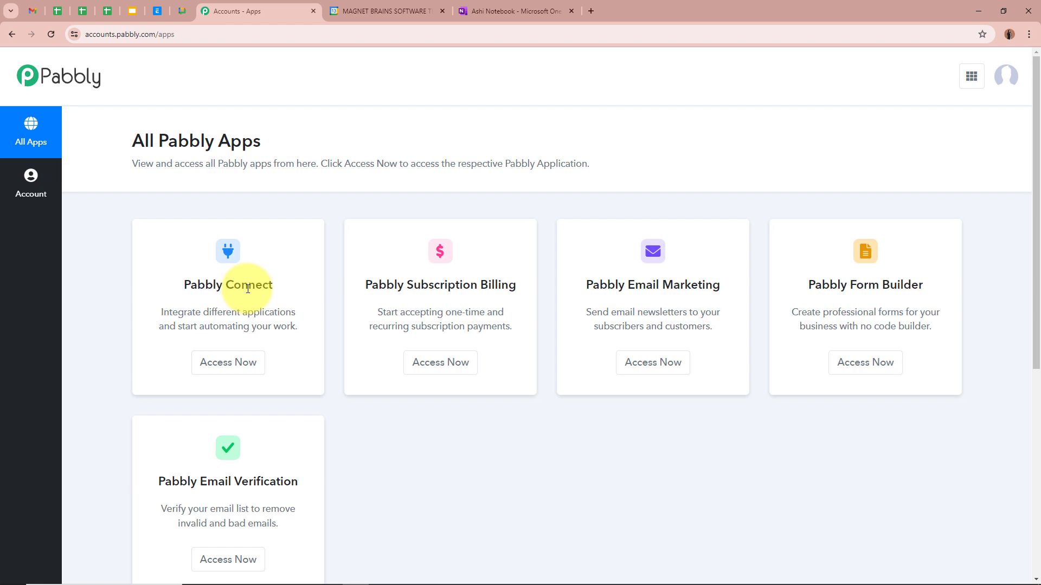
pyautogui.click(232, 363)
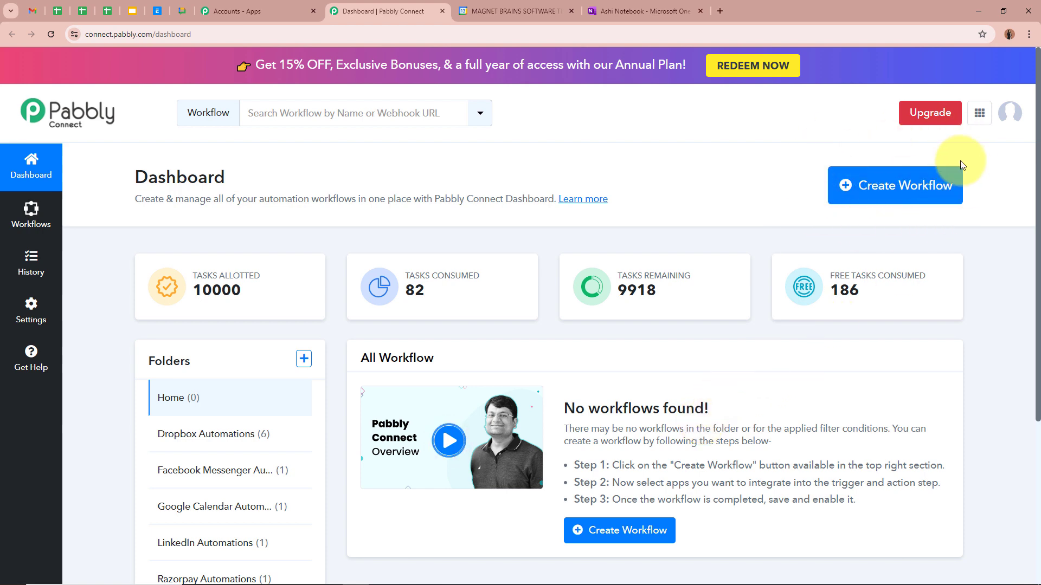
# Start a new workflow and name it "Create OneNote Notes from Google Calendar Event".
pyautogui.click(907, 192)
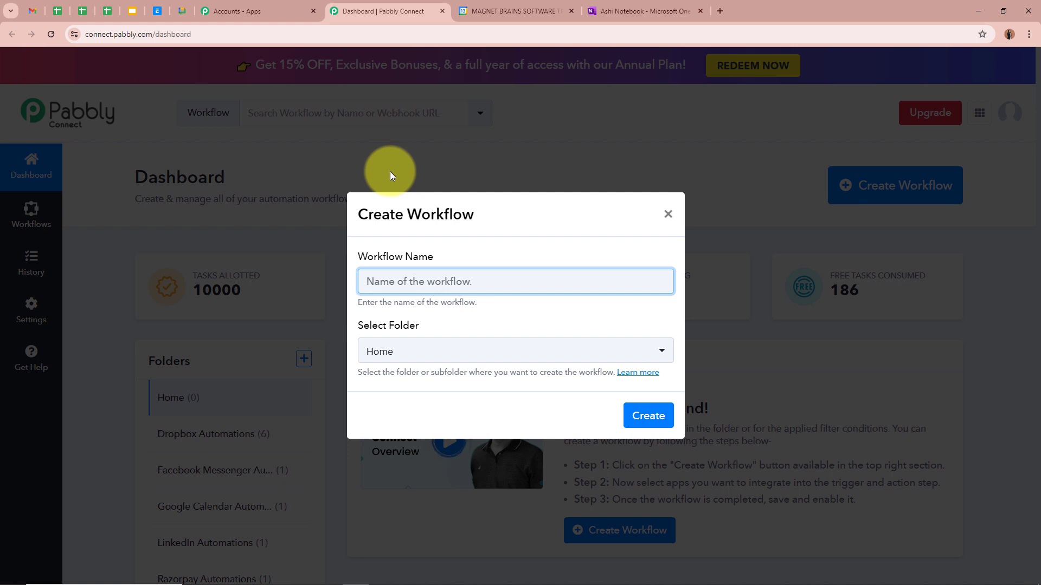
pyautogui.write('Create OneNote Notes from Google Calendar Event')
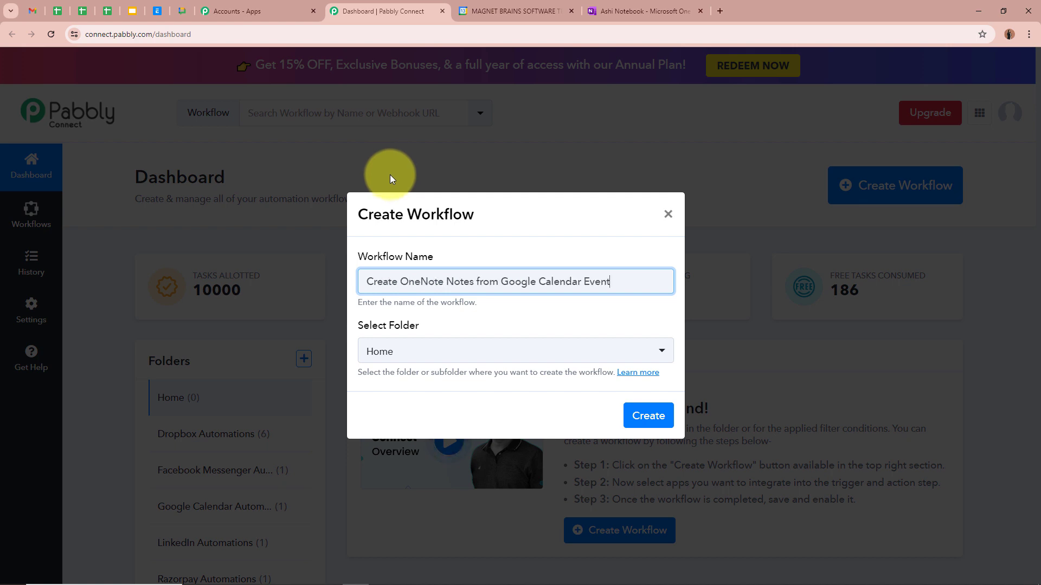
pyautogui.click(532, 321)
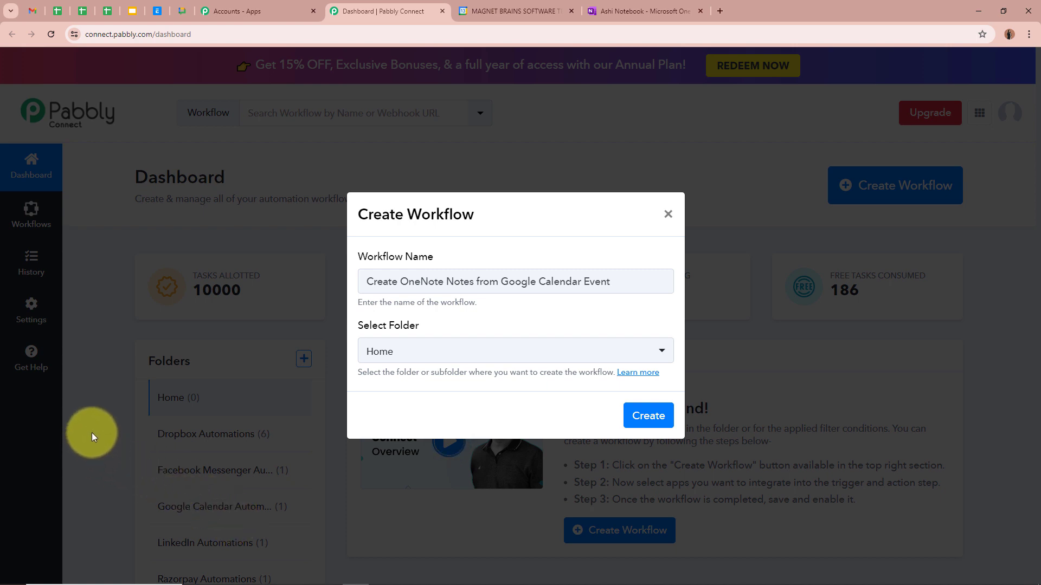
pyautogui.moveTo(635, 281); pyautogui.dragTo(365, 282)
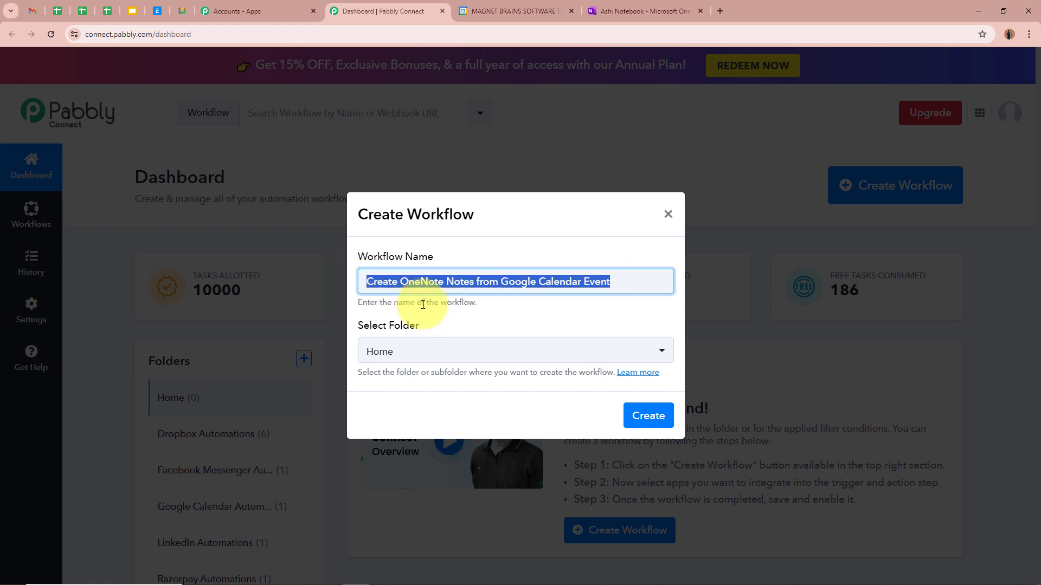
pyautogui.click(592, 320)
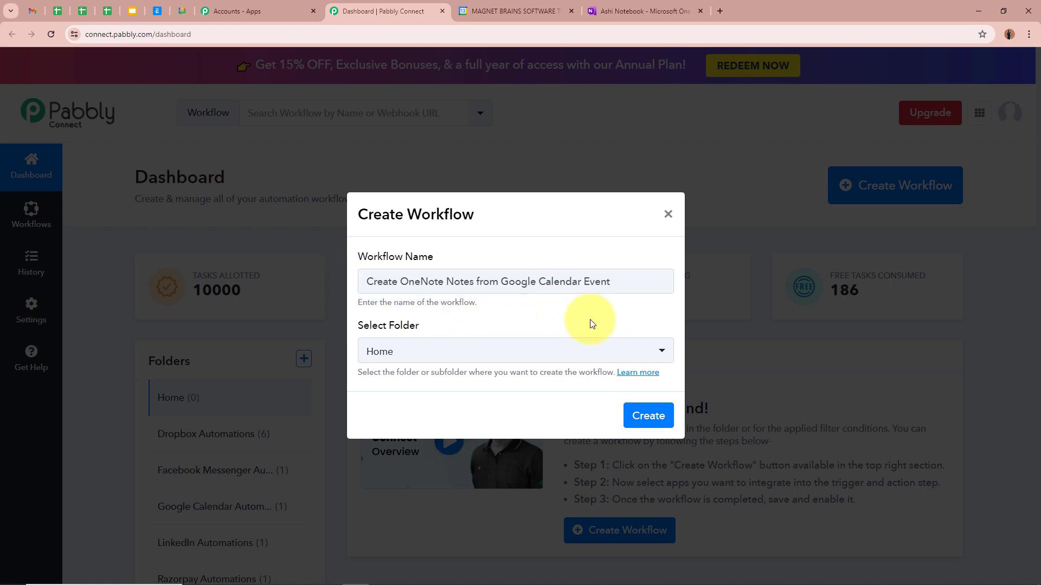
# Choose the Google Calendar Automations folder for the workflow and create it.
pyautogui.click(663, 355)
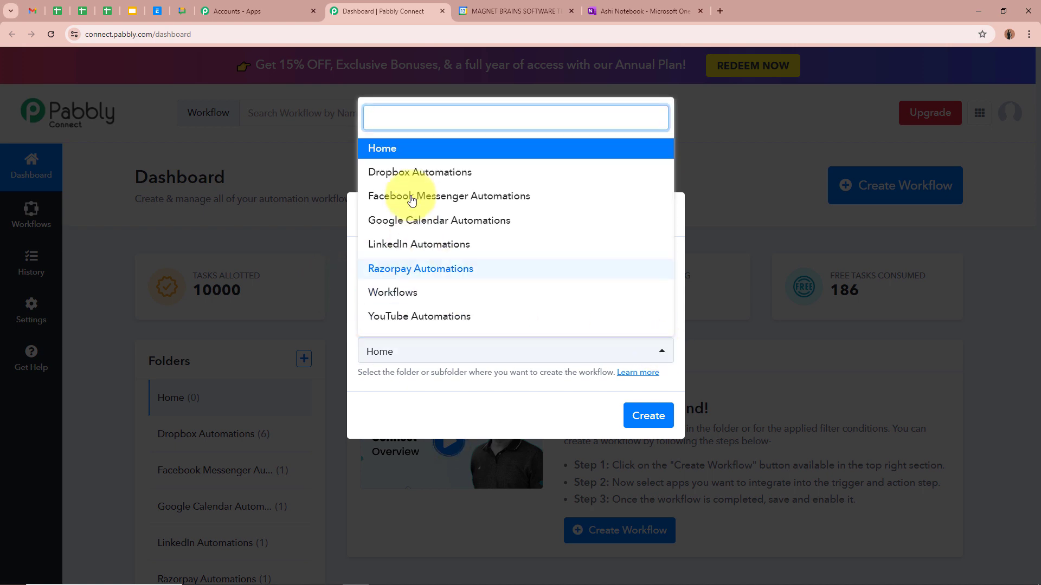
pyautogui.click(445, 221)
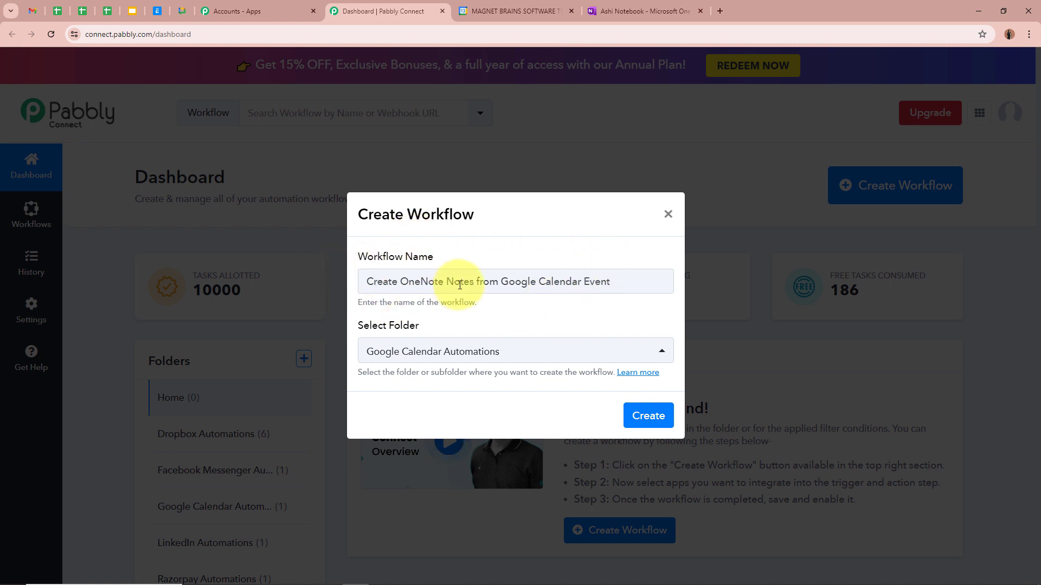
pyautogui.moveTo(364, 285); pyautogui.dragTo(681, 294)
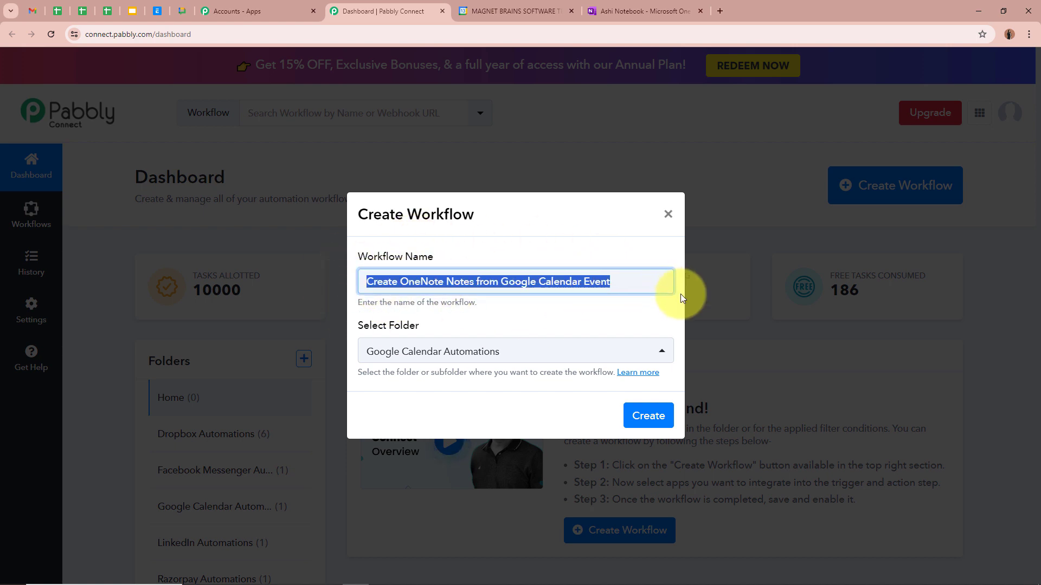
pyautogui.click(649, 323)
pyautogui.click(649, 416)
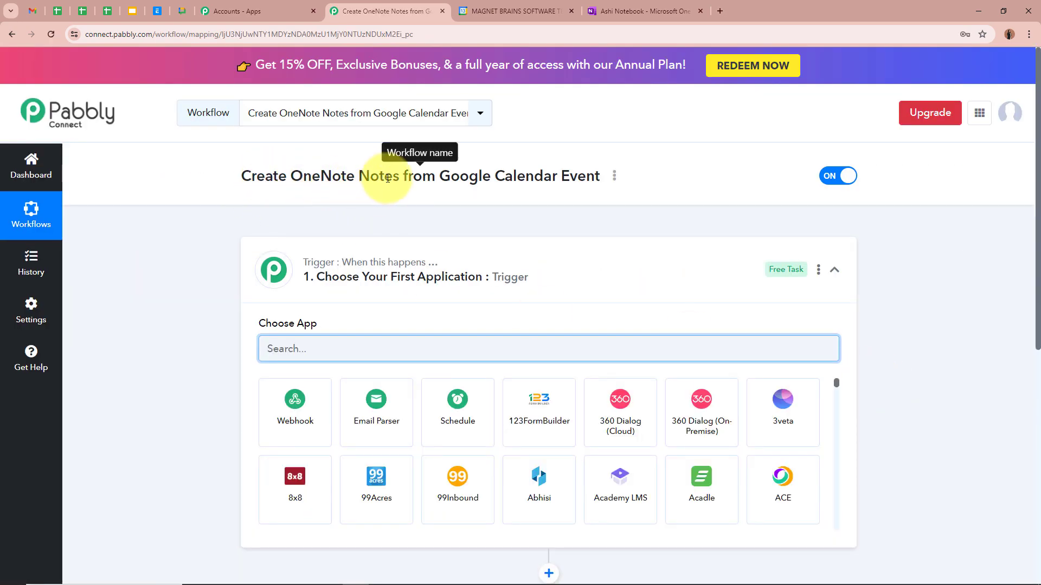
# Set the workflow's trigger application to Google Calendar with New Event as the trigger event.
pyautogui.click(654, 265)
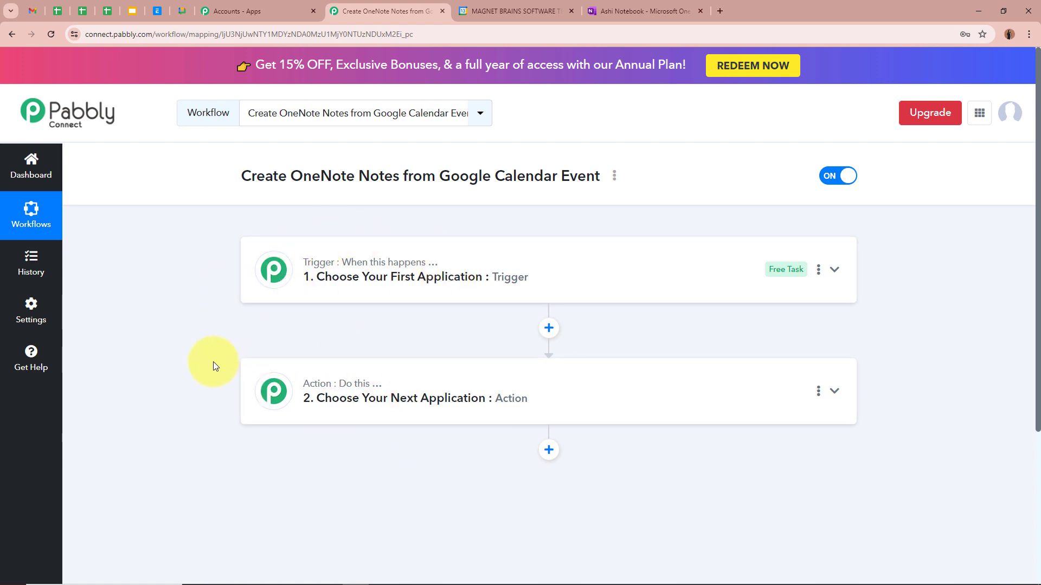
pyautogui.click(835, 271)
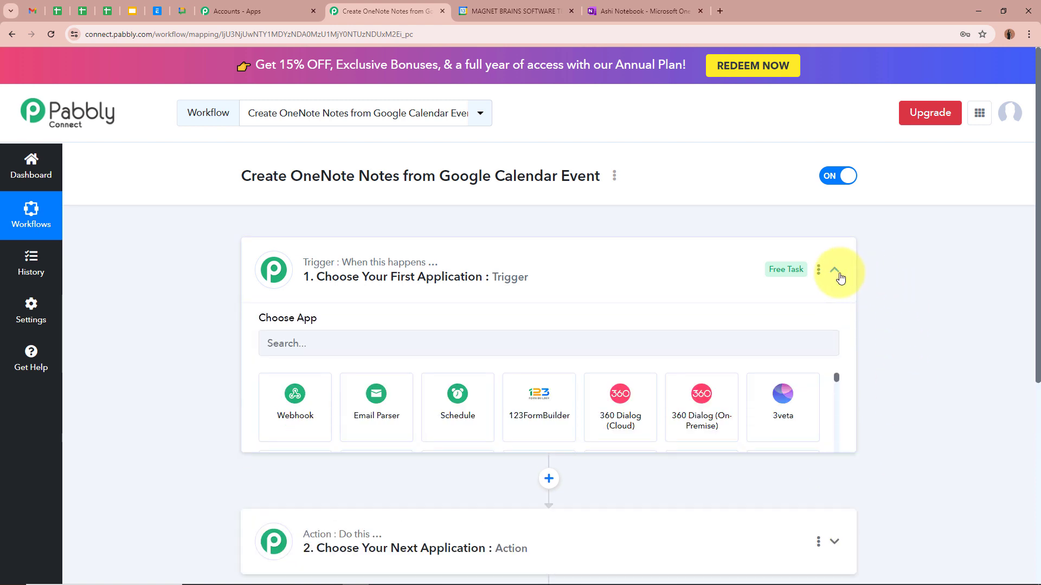
pyautogui.click(418, 344)
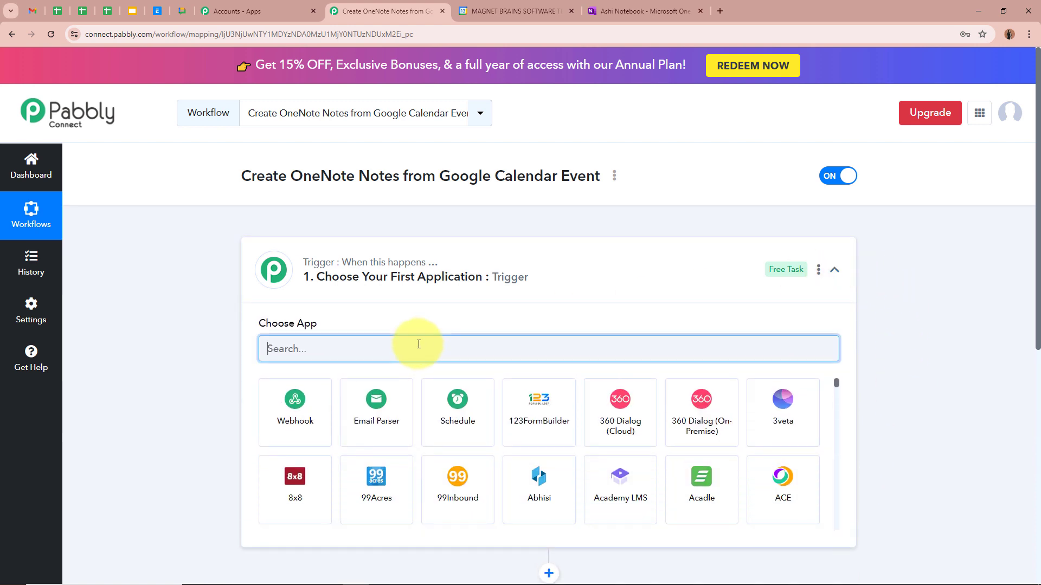
pyautogui.write('Goog')
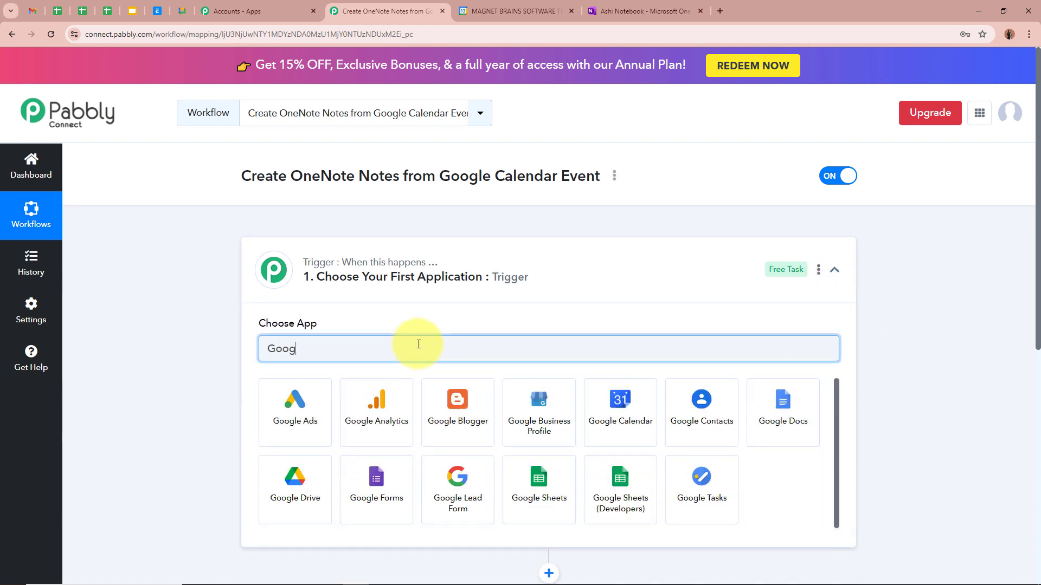
pyautogui.write('le Cal')
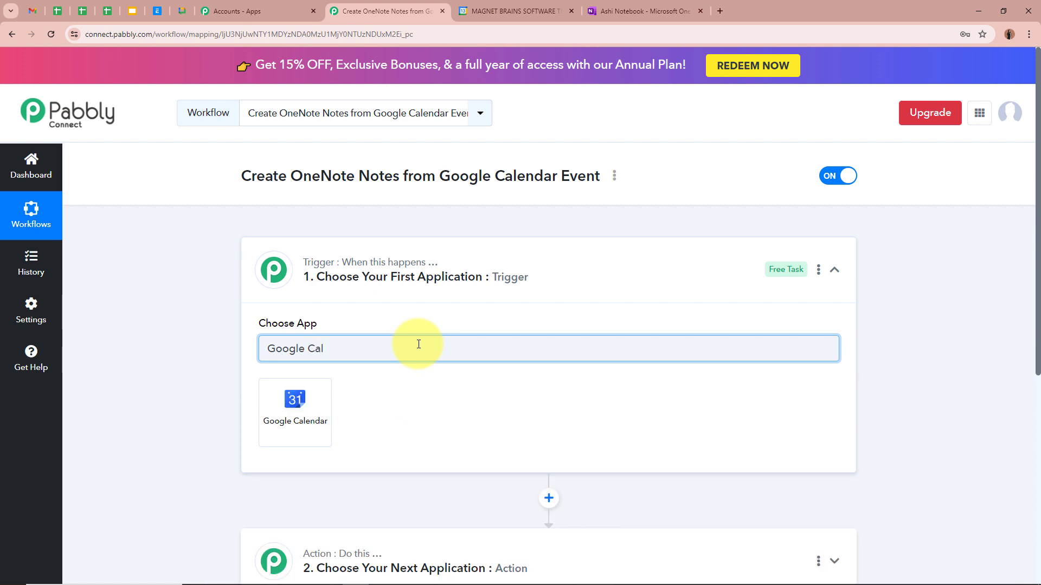
pyautogui.click(301, 419)
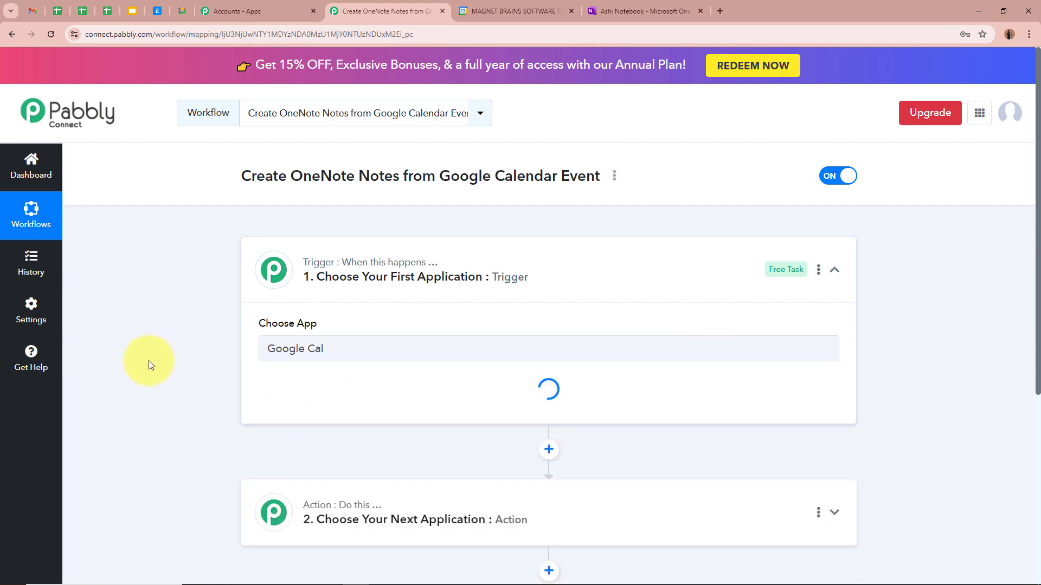
pyautogui.click(424, 412)
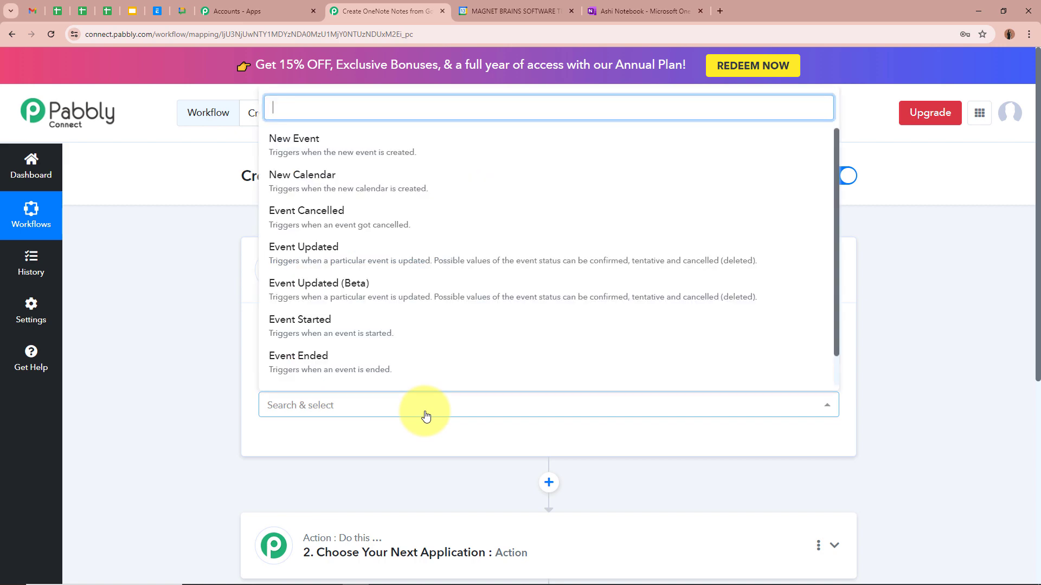
pyautogui.click(408, 164)
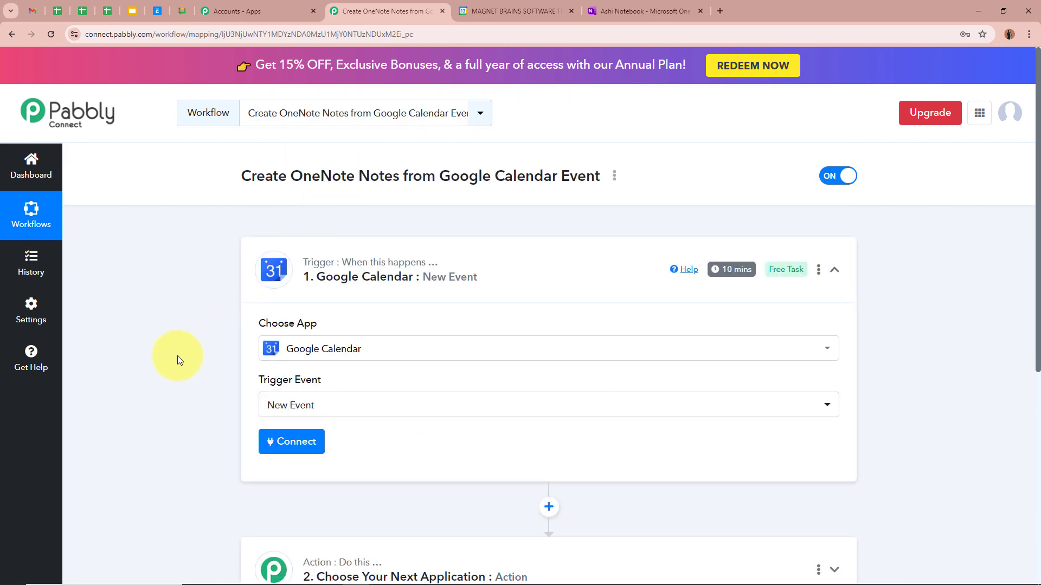
# Check the Google Calendar page and authorize a new Google Calendar connection for the trigger by signing in with Google.
pyautogui.click(515, 11)
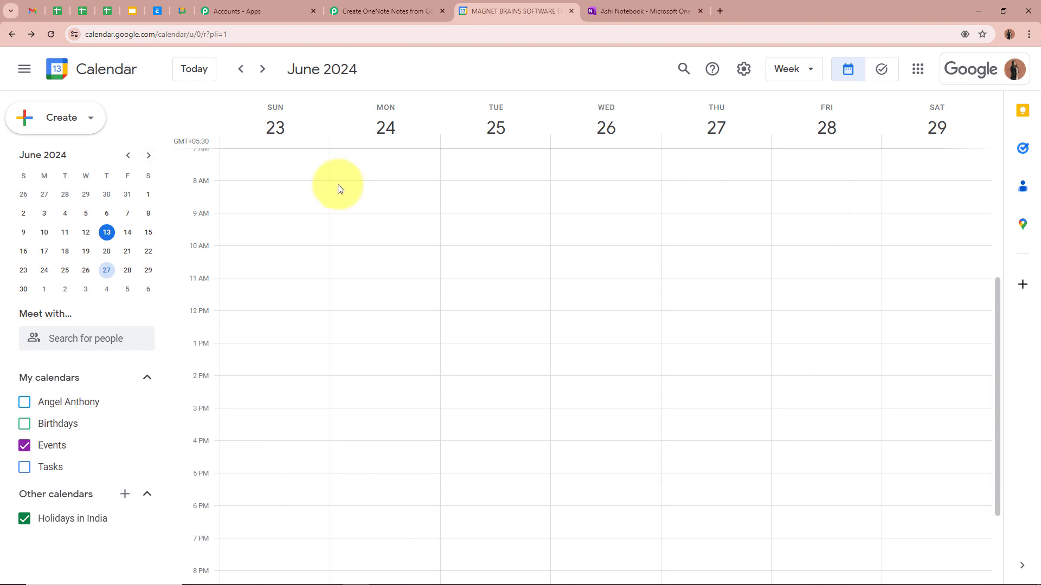
pyautogui.click(351, 9)
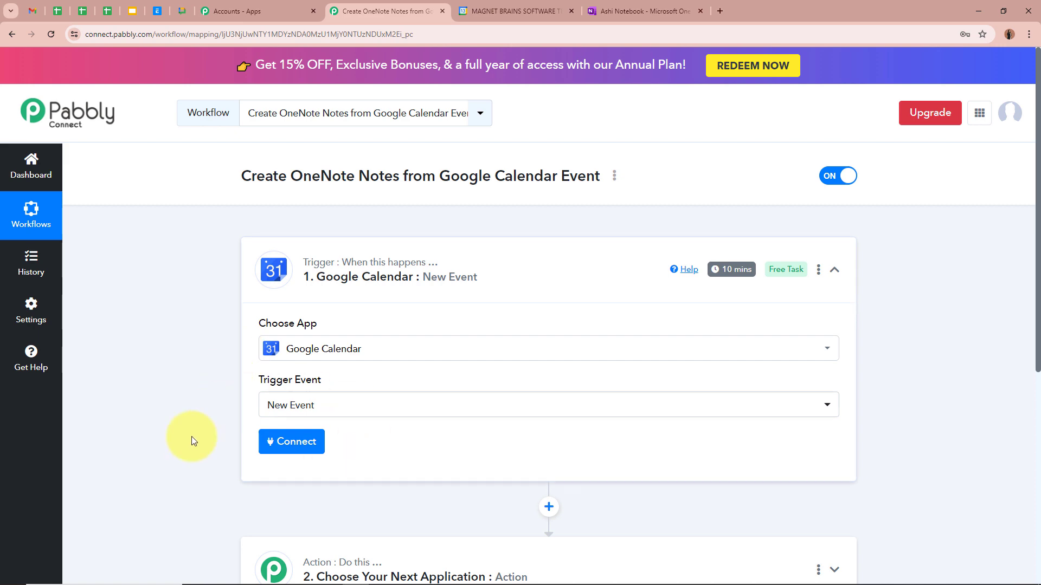
pyautogui.click(282, 442)
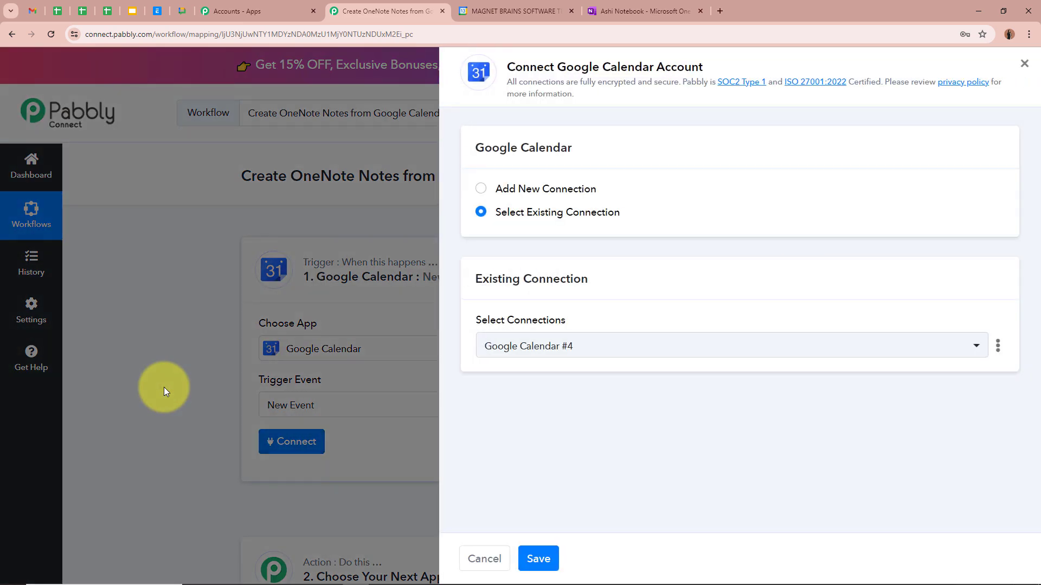
pyautogui.click(482, 189)
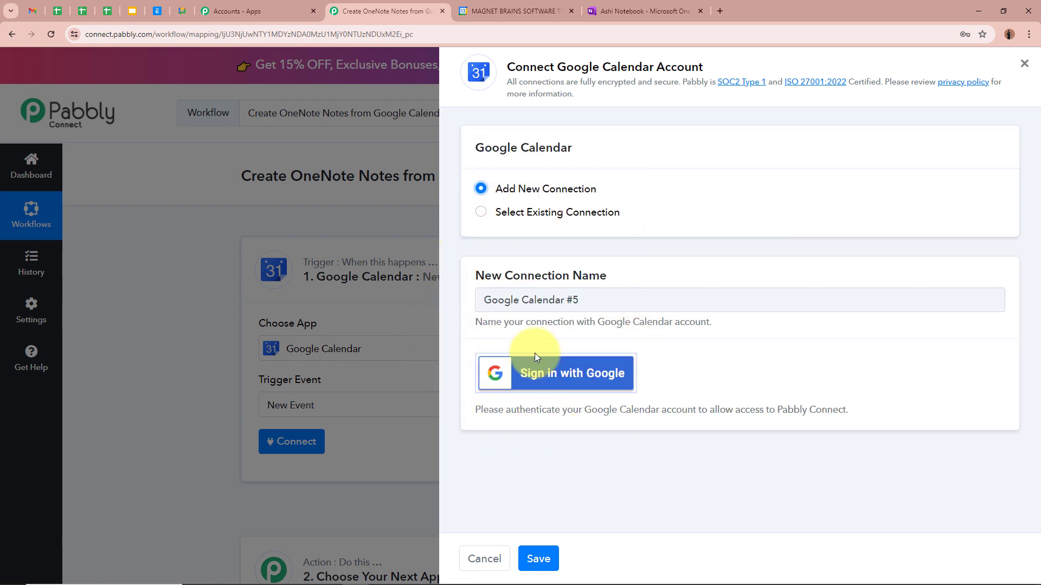
pyautogui.click(617, 379)
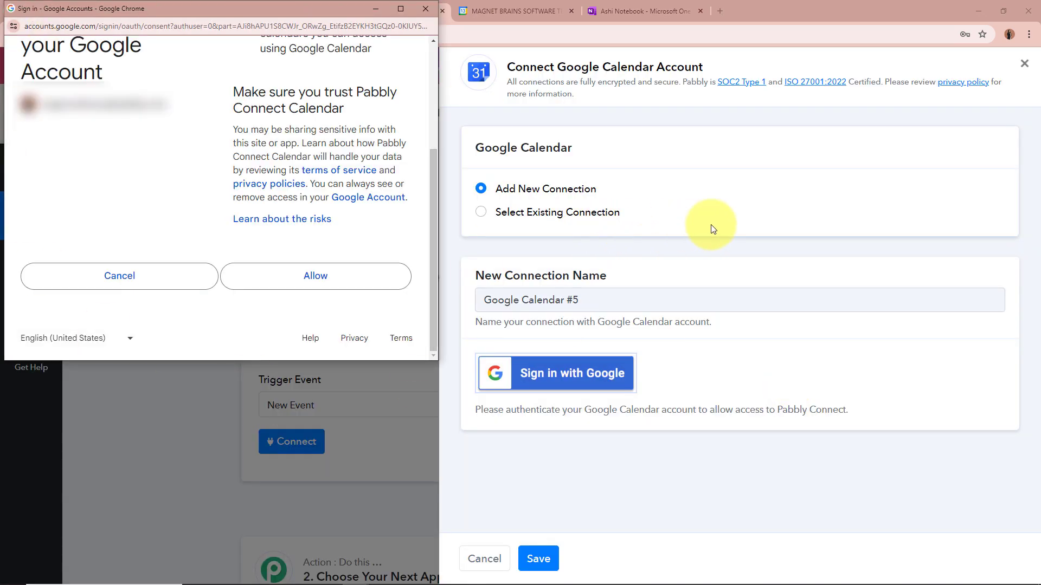
pyautogui.click(317, 282)
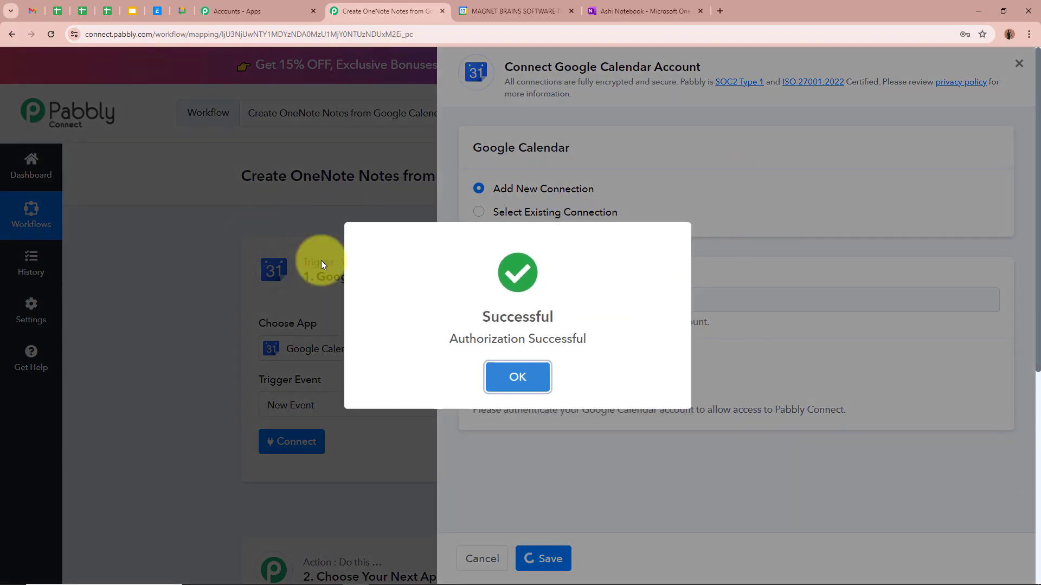
pyautogui.click(517, 375)
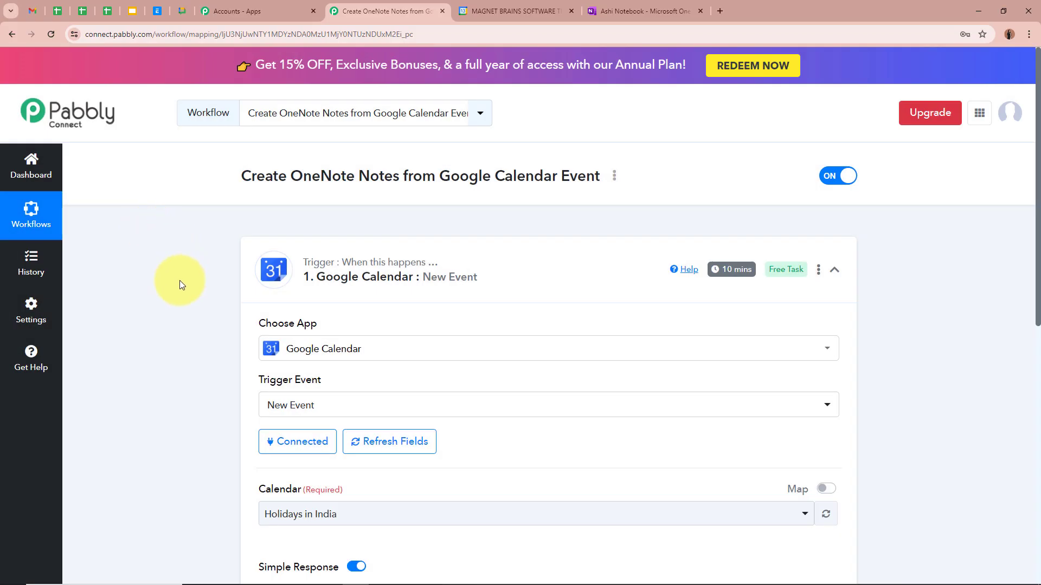
# Check the calendar list in Google Calendar and set the trigger's calendar to Events.
pyautogui.scroll(-5, 179, 281)
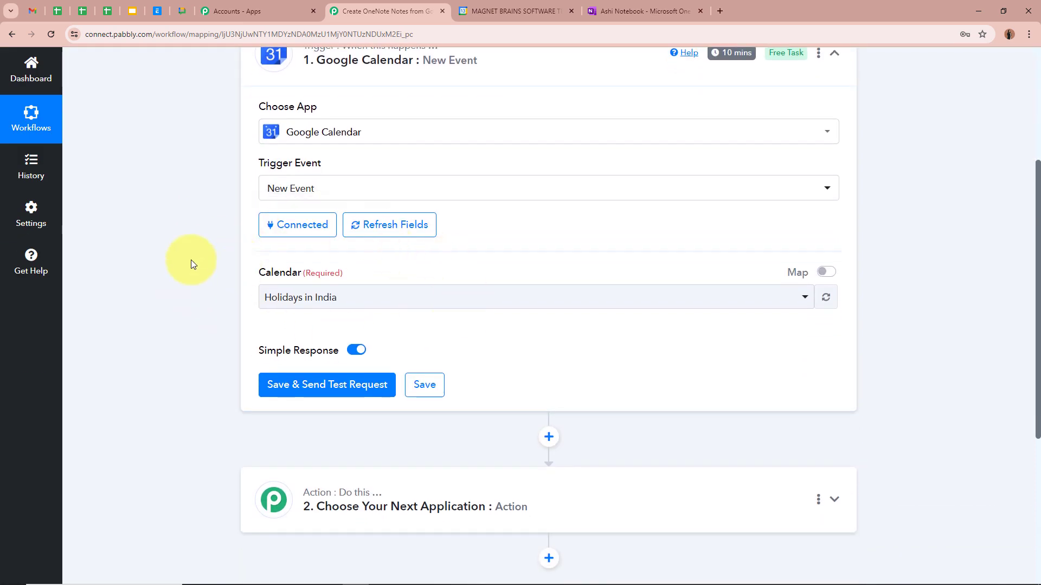
pyautogui.click(556, 6)
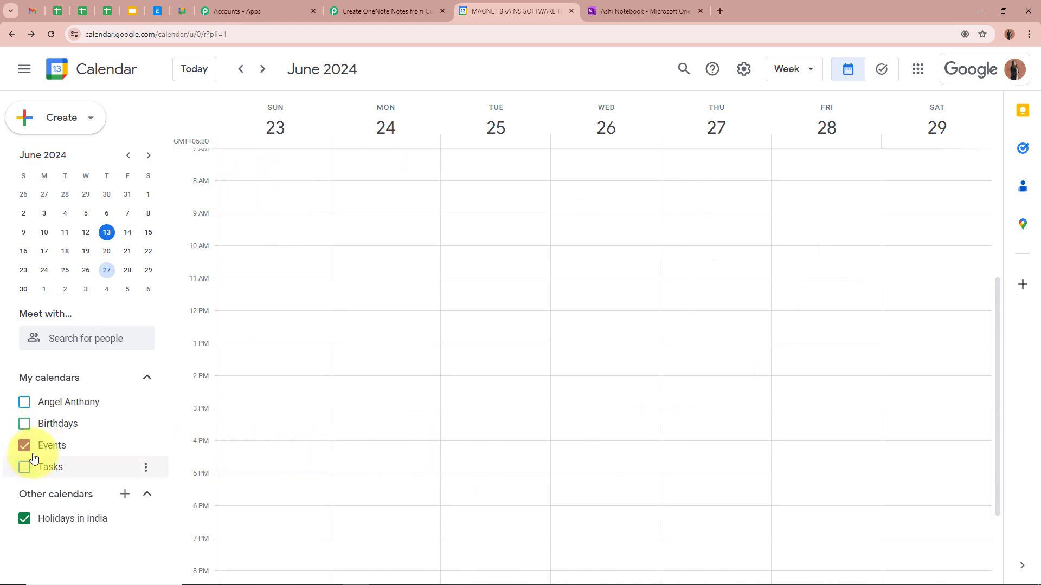
pyautogui.click(385, 11)
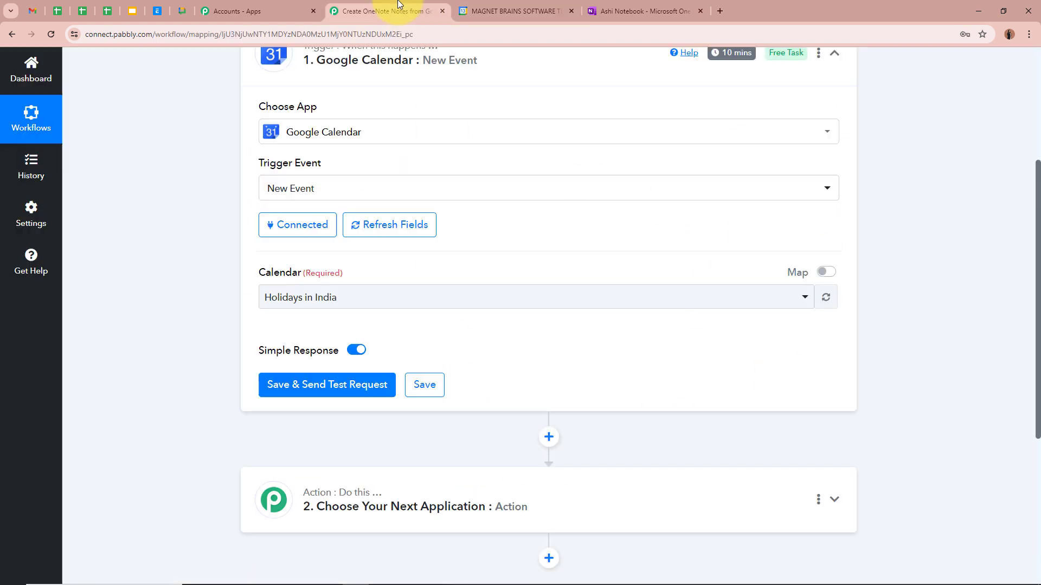
pyautogui.click(364, 306)
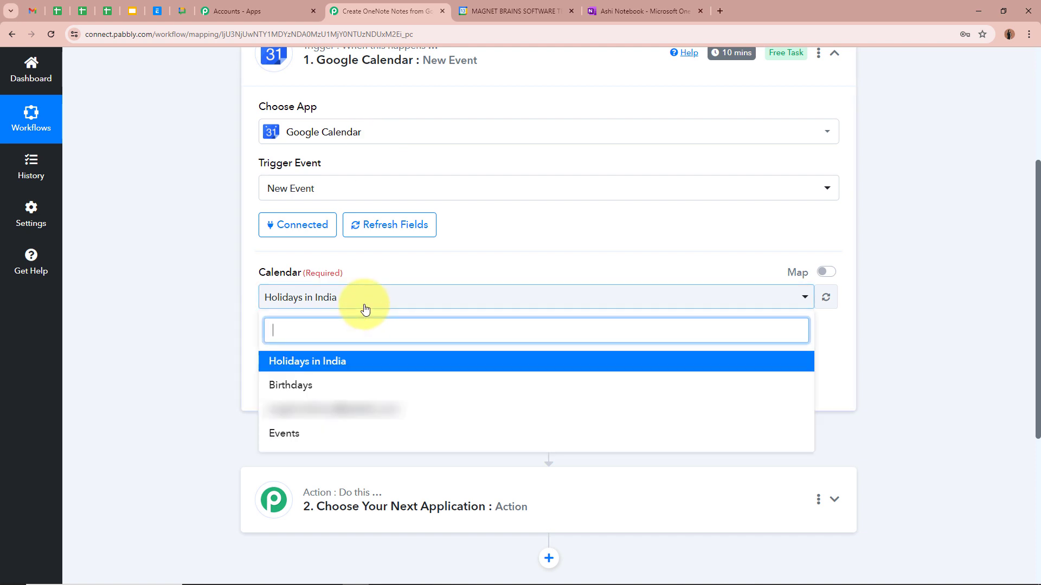
pyautogui.click(333, 434)
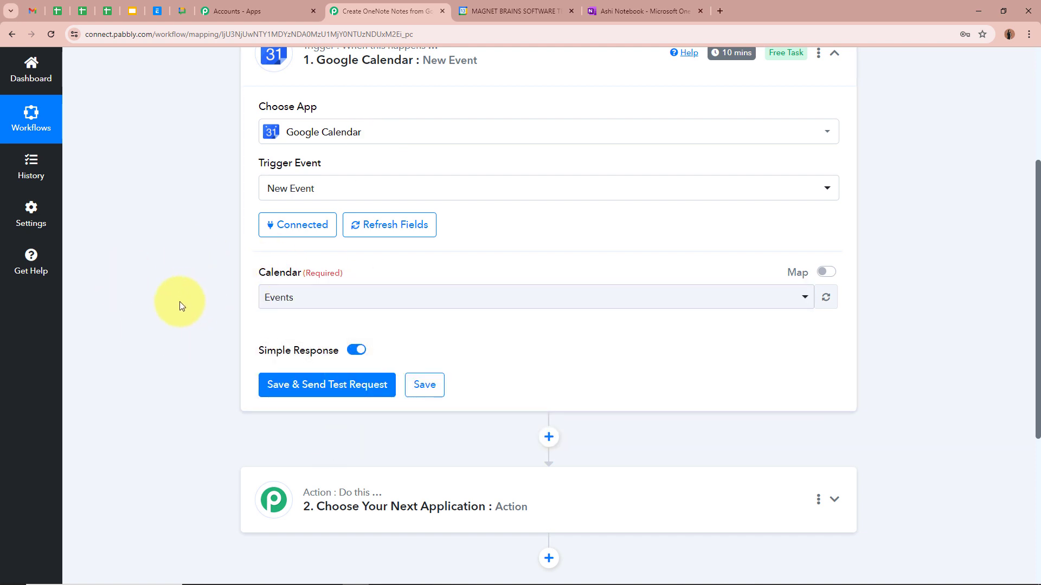
pyautogui.scroll(-1, 179, 303)
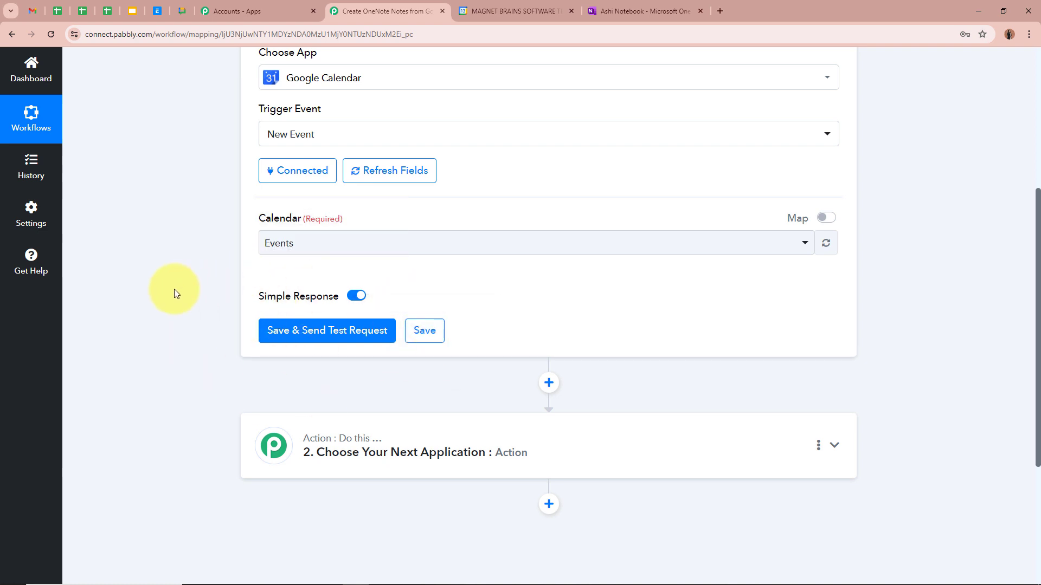
# Switch to Google Calendar and start a new event titled Important Meeting, dated Saturday, June 29.
pyautogui.click(515, 10)
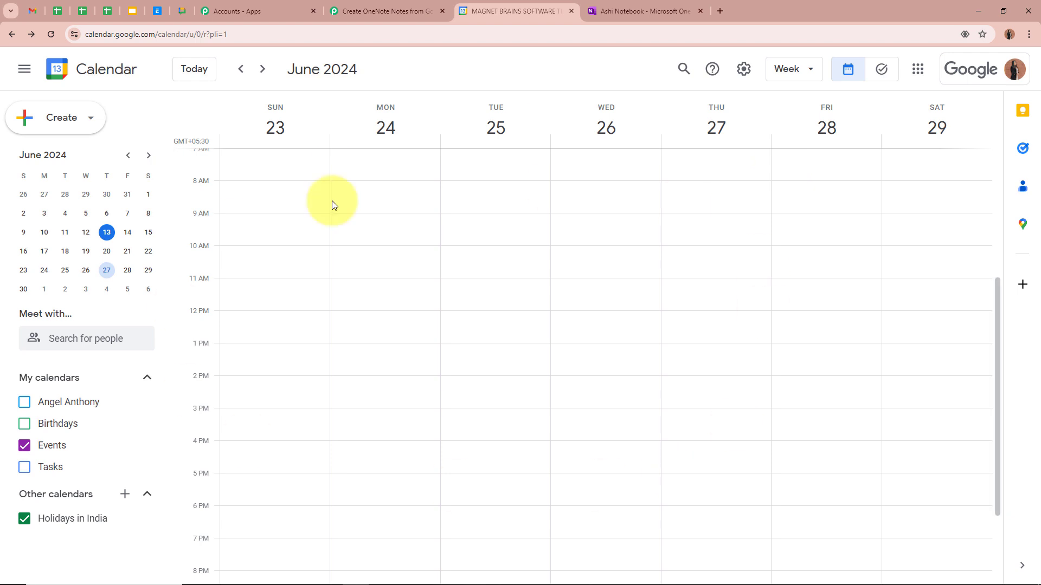
pyautogui.click(57, 117)
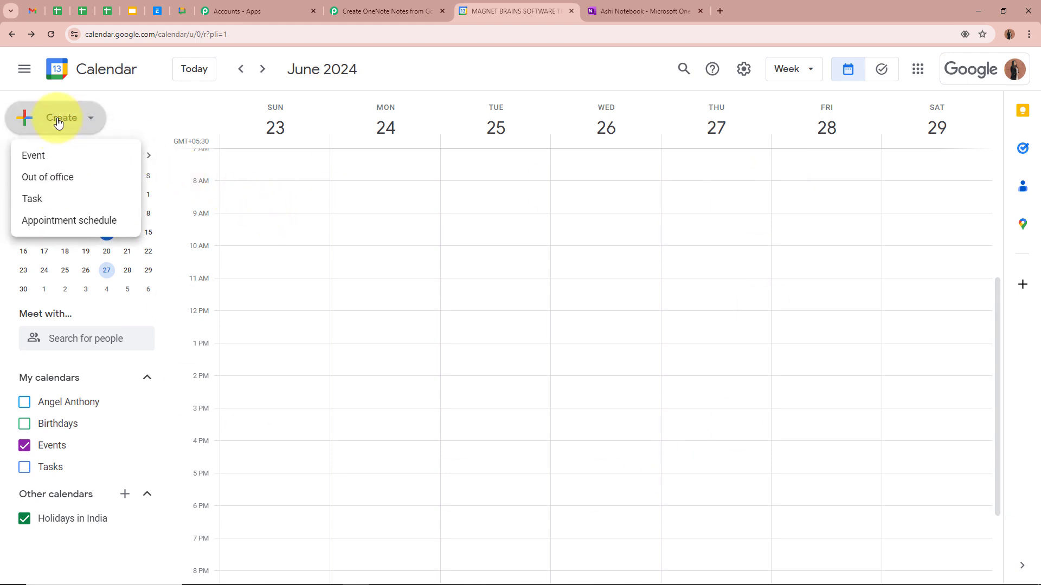
pyautogui.click(51, 156)
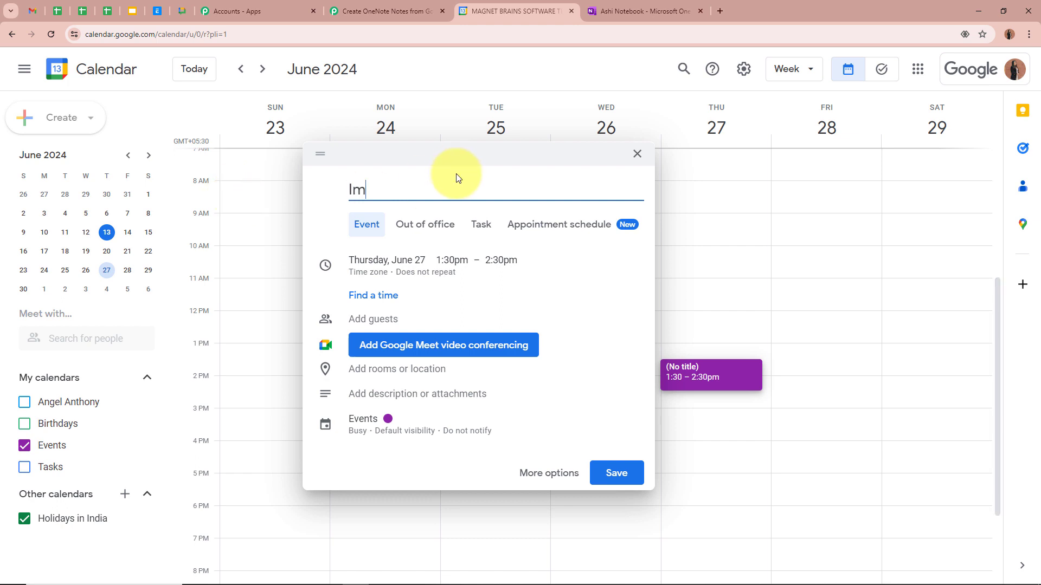
pyautogui.write('Important Meeting')
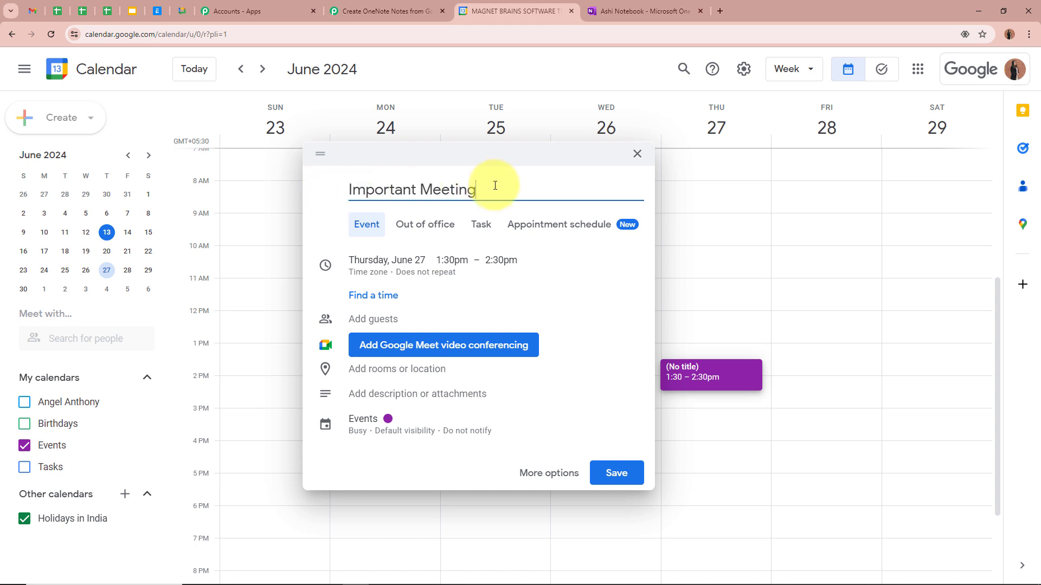
pyautogui.click(379, 262)
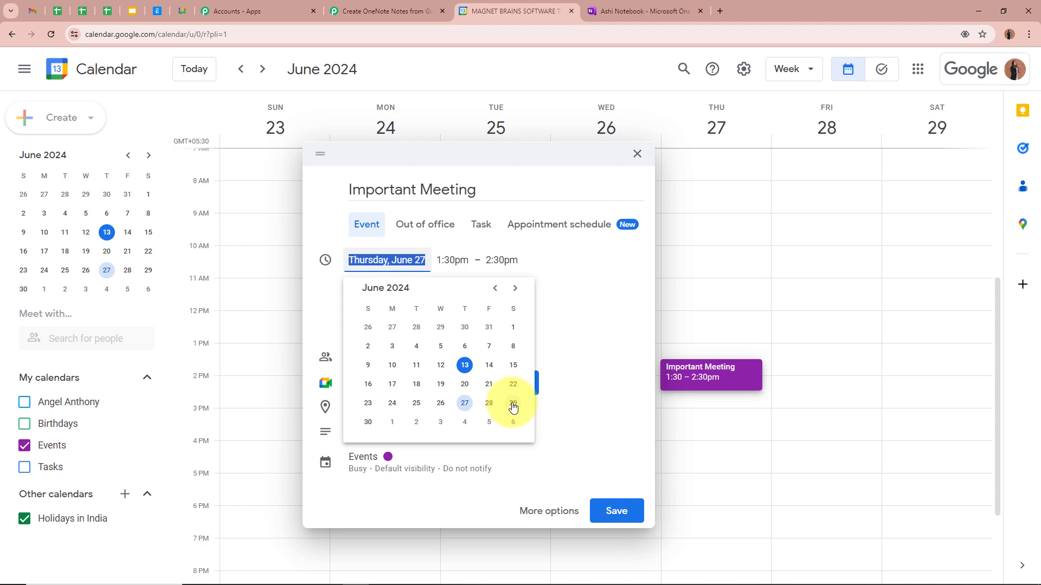
pyautogui.click(513, 406)
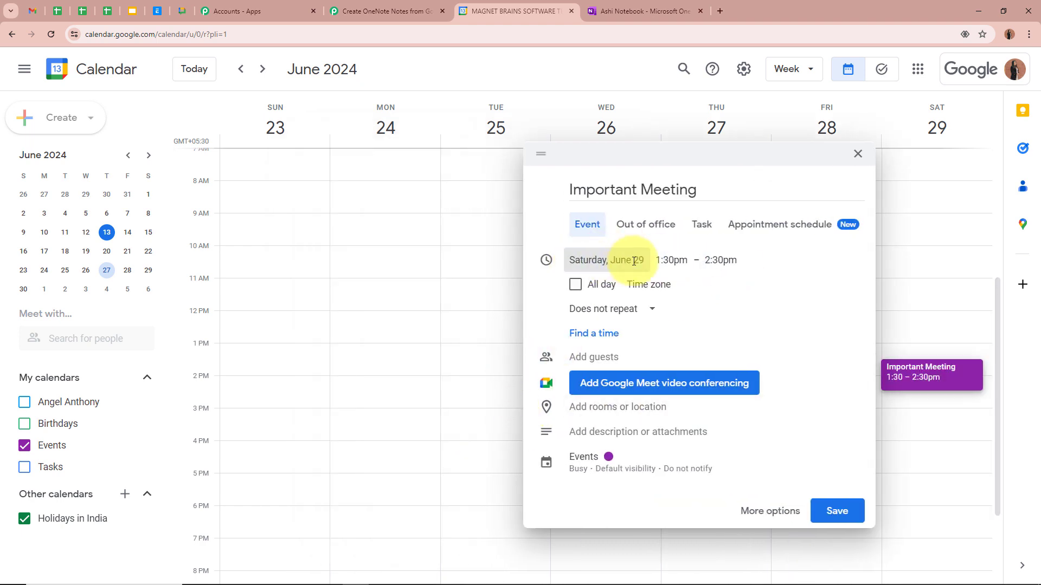
# Set the Important Meeting event to run from 2:00pm to 4:00pm.
pyautogui.click(674, 261)
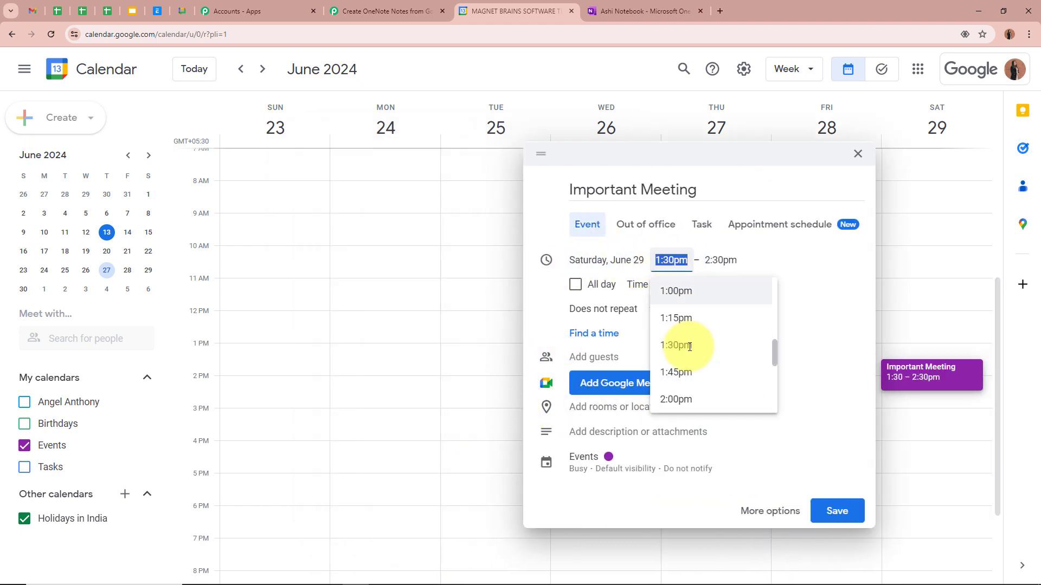
pyautogui.scroll(-2, 702, 343)
pyautogui.click(690, 283)
pyautogui.click(711, 261)
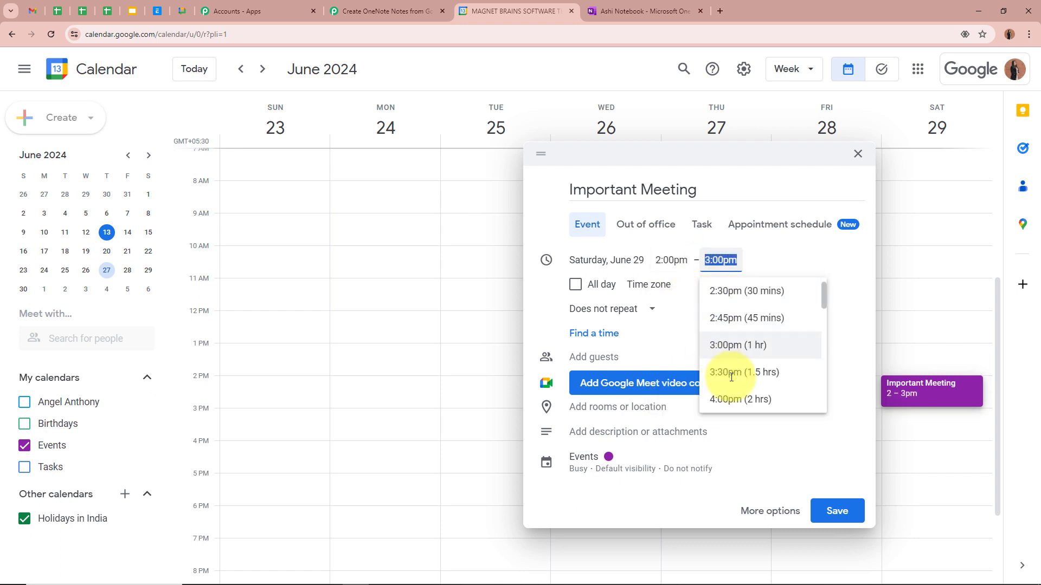
pyautogui.click(727, 400)
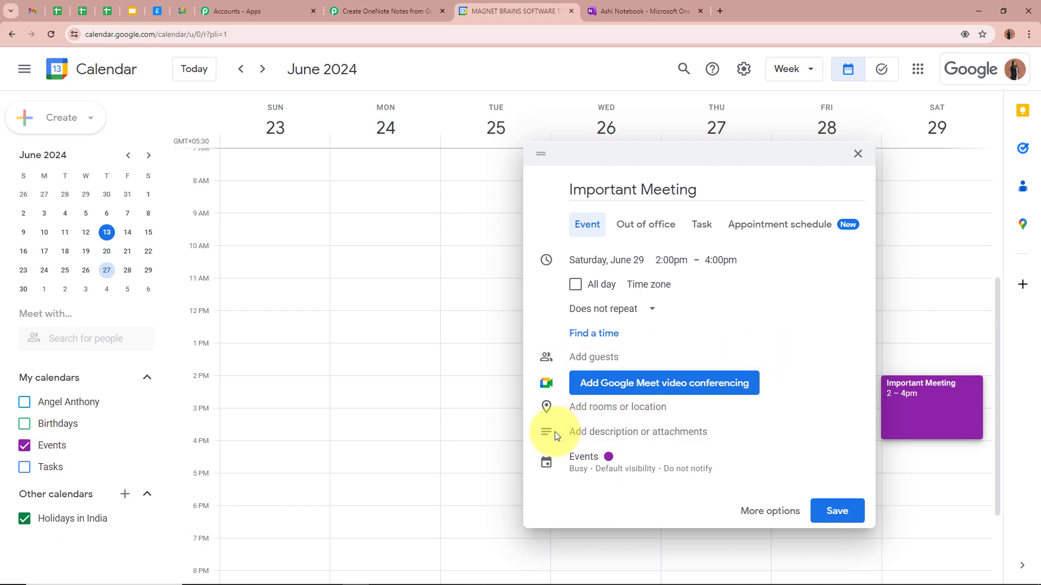
# Describe the event as a crucial meeting to discuss key strategic initiatives and make important decisions shaping the organization's future direction, and save it.
pyautogui.click(611, 437)
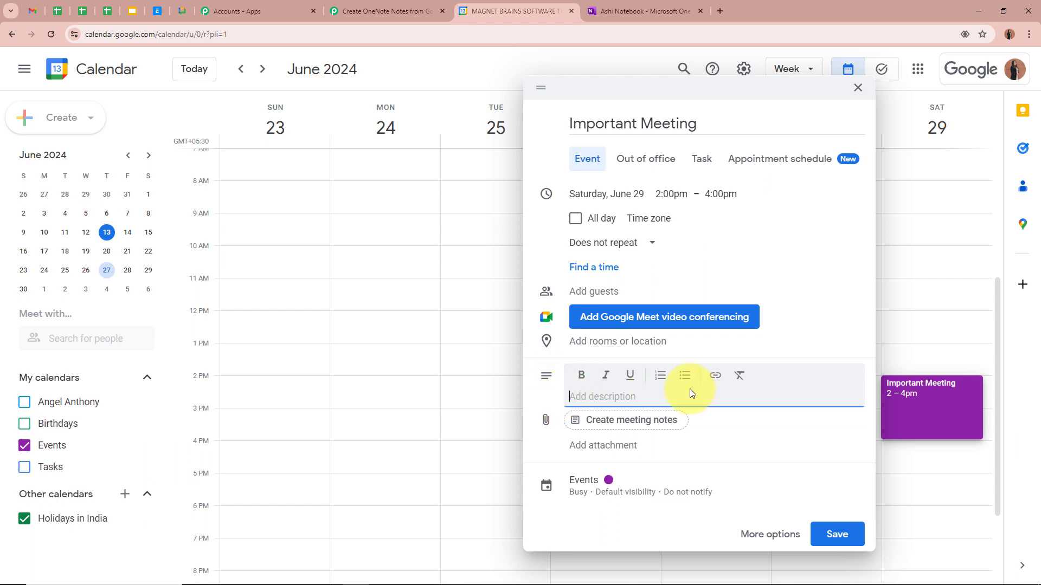
pyautogui.write('Join us for a crucial meeting where we will discuss key strategic initiatives and make important decisions that will shape the future direction of our organization.')
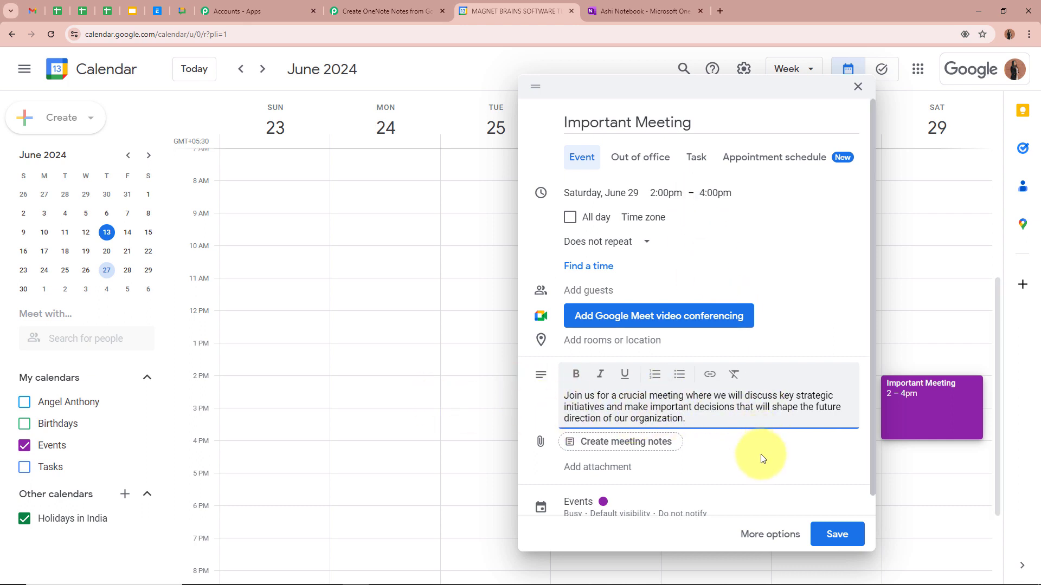
pyautogui.scroll(-1, 760, 458)
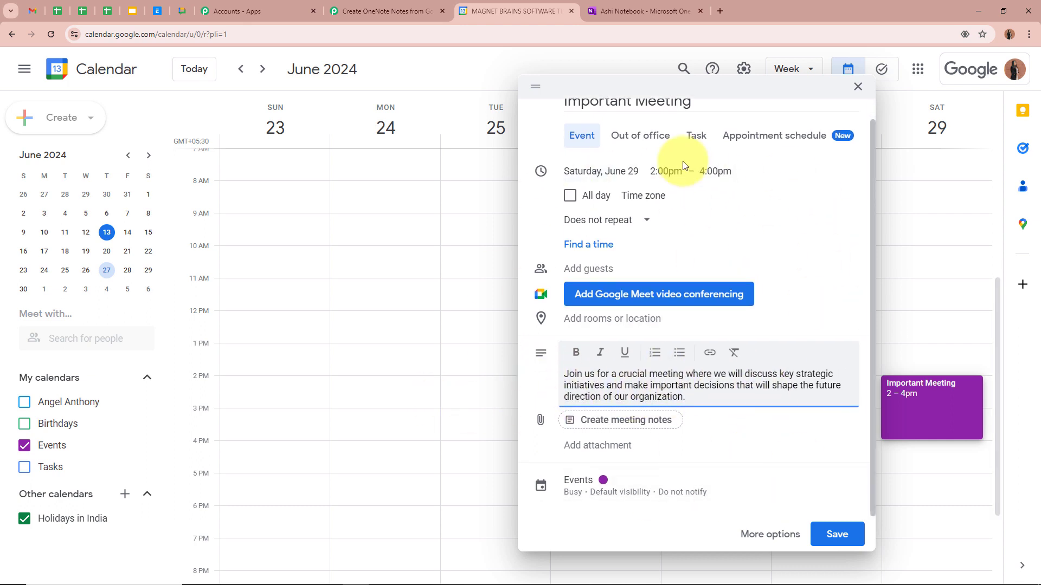
pyautogui.click(837, 536)
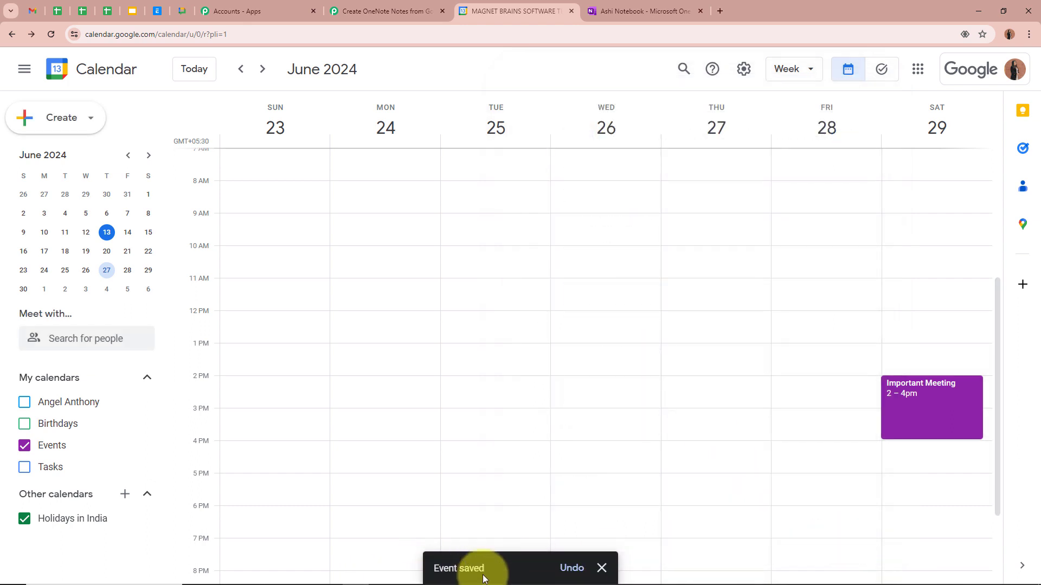
# Review the saved Important Meeting event's title, date, time and description, and close its details.
pyautogui.click(941, 401)
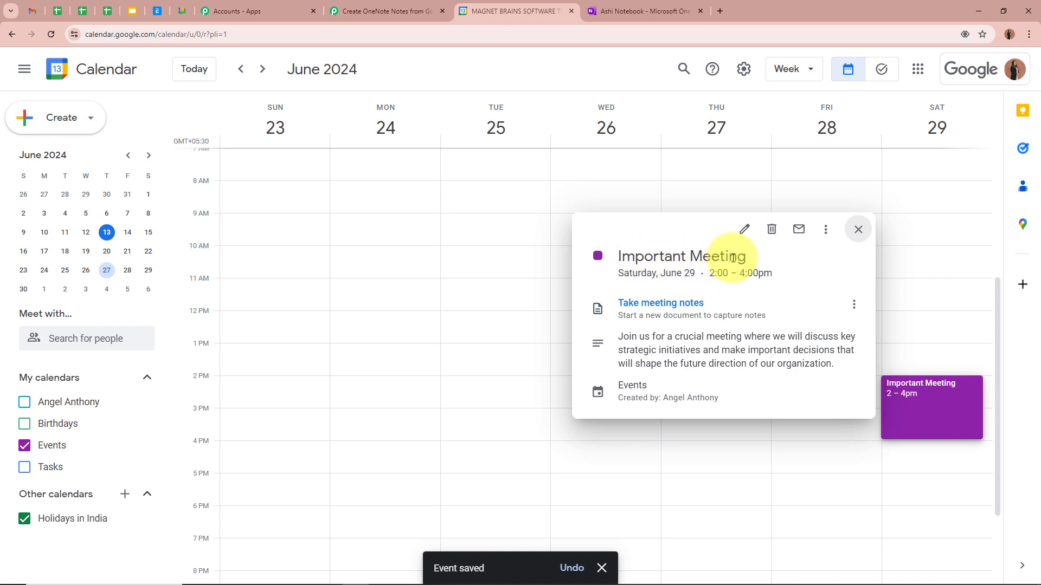
pyautogui.moveTo(619, 337); pyautogui.dragTo(852, 369)
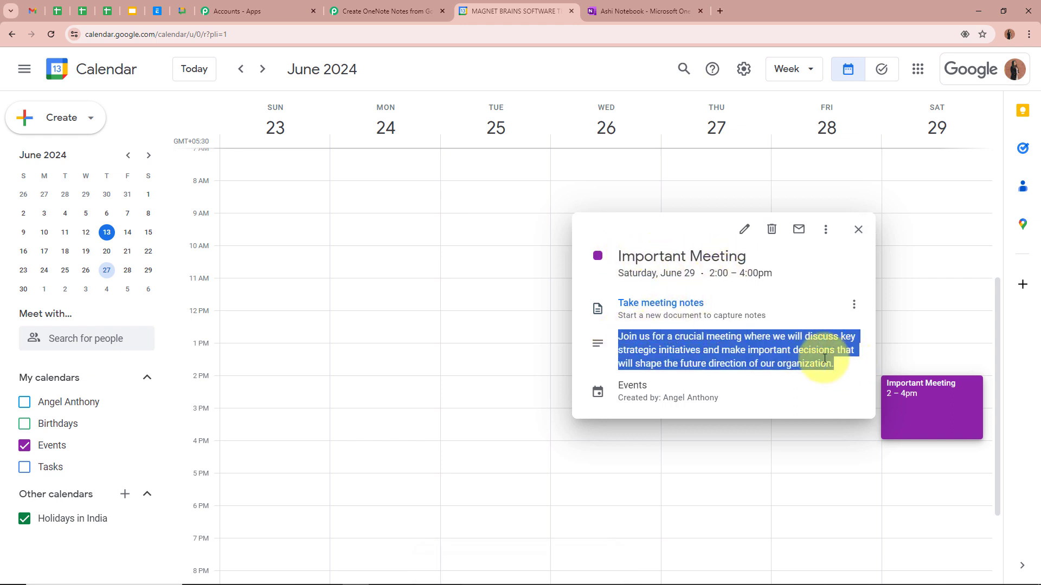
pyautogui.click(824, 369)
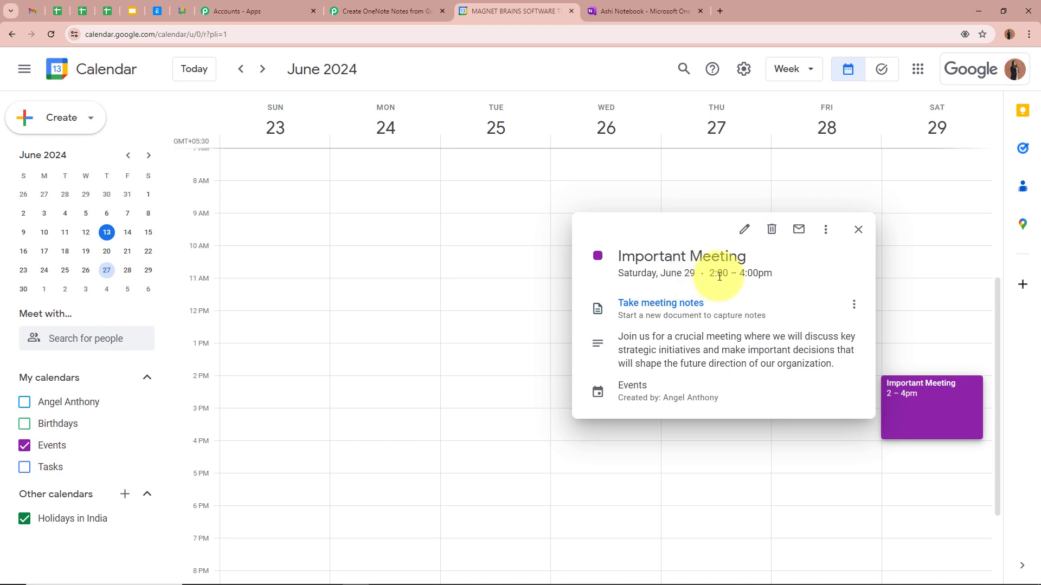
pyautogui.click(879, 493)
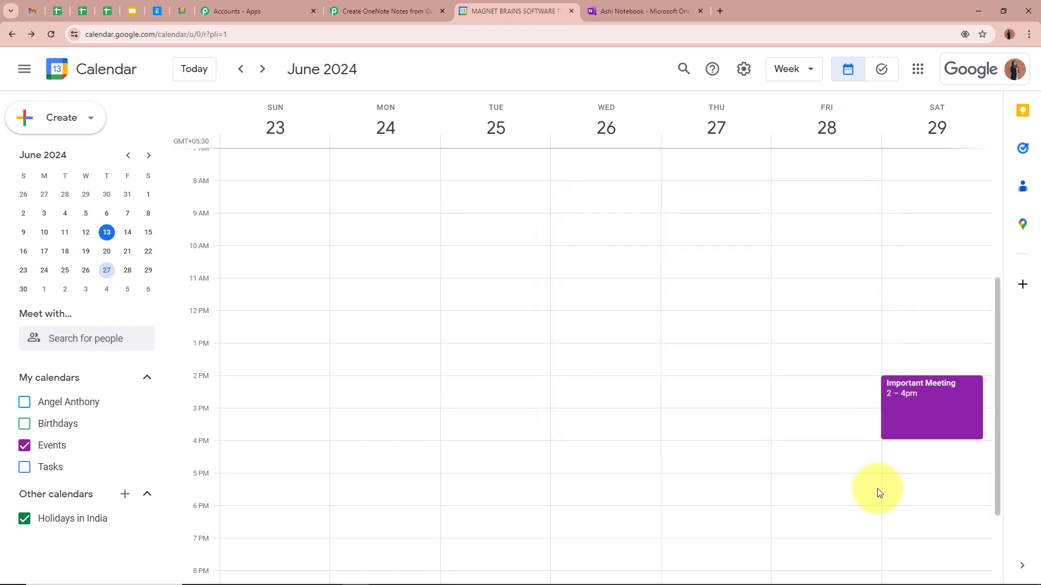
# Switch back to Pabbly Connect, and save the Google Calendar trigger while sending a test request.
pyautogui.click(368, 12)
pyautogui.click(323, 341)
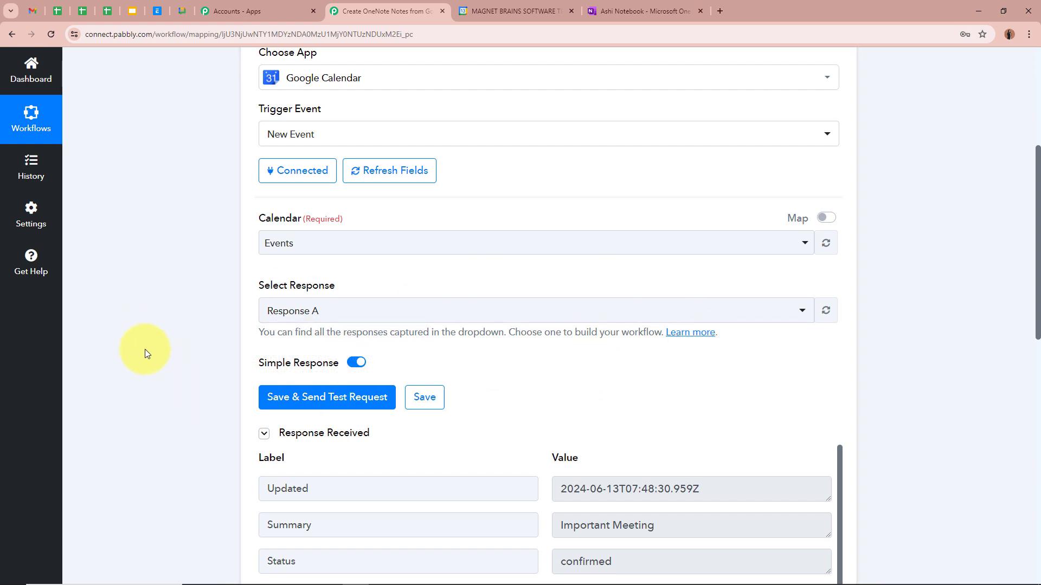
pyautogui.scroll(-4, 145, 354)
pyautogui.scroll(-2, 145, 349)
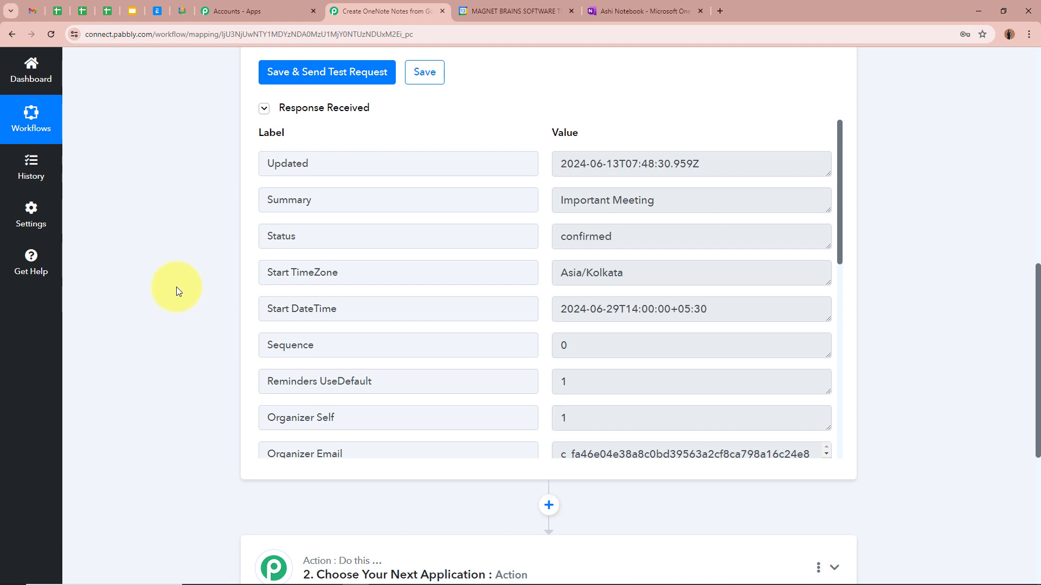
# Examine the Summary, Description and Start DateTime values in the trigger's received response.
pyautogui.moveTo(672, 199); pyautogui.dragTo(499, 202)
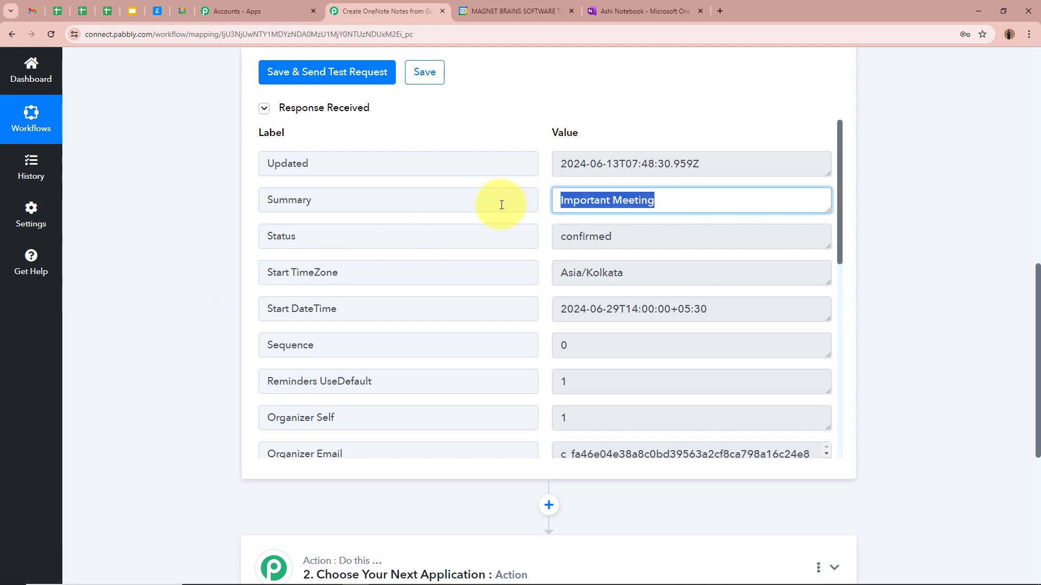
pyautogui.click(688, 200)
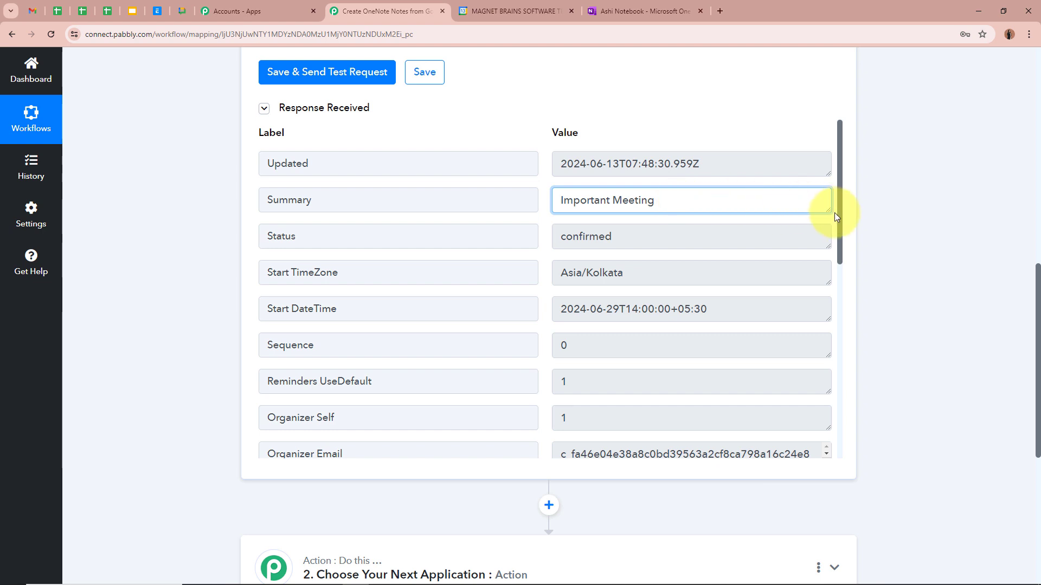
pyautogui.moveTo(838, 222); pyautogui.dragTo(829, 419)
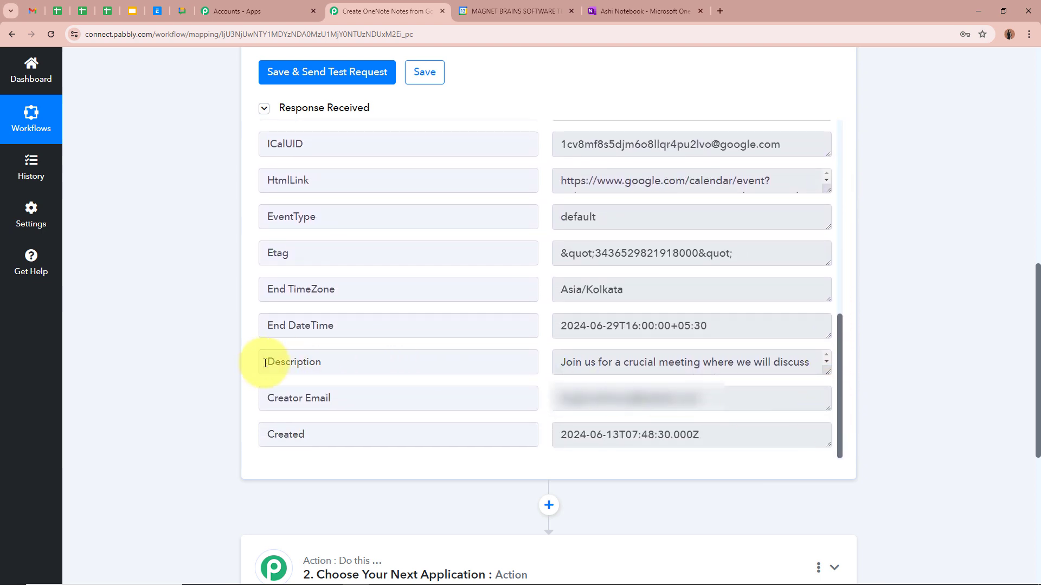
pyautogui.moveTo(824, 373); pyautogui.dragTo(824, 458)
pyautogui.click(583, 376)
pyautogui.moveTo(582, 376); pyautogui.dragTo(657, 426)
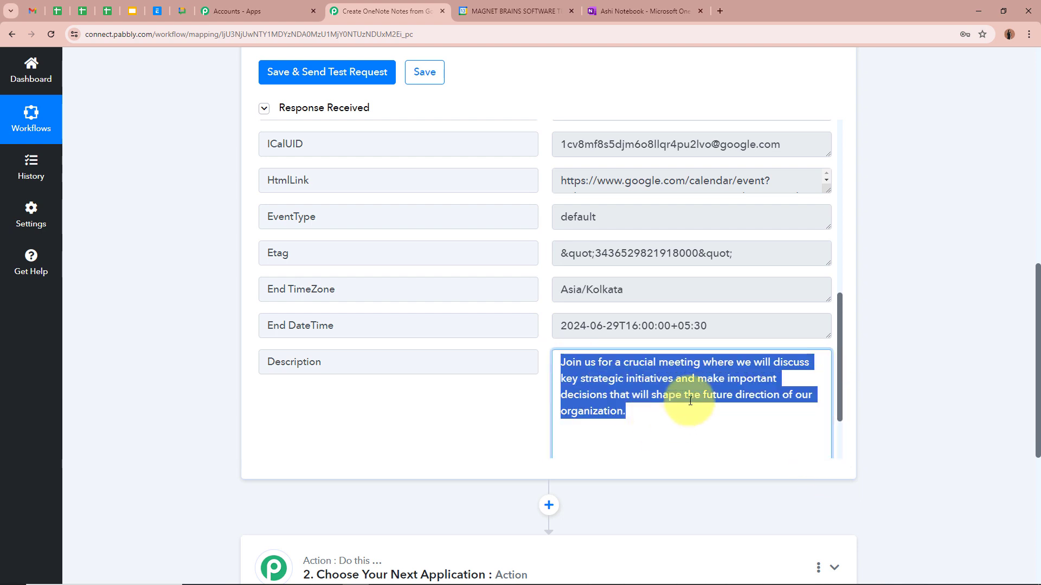
pyautogui.click(690, 401)
pyautogui.scroll(10, 690, 401)
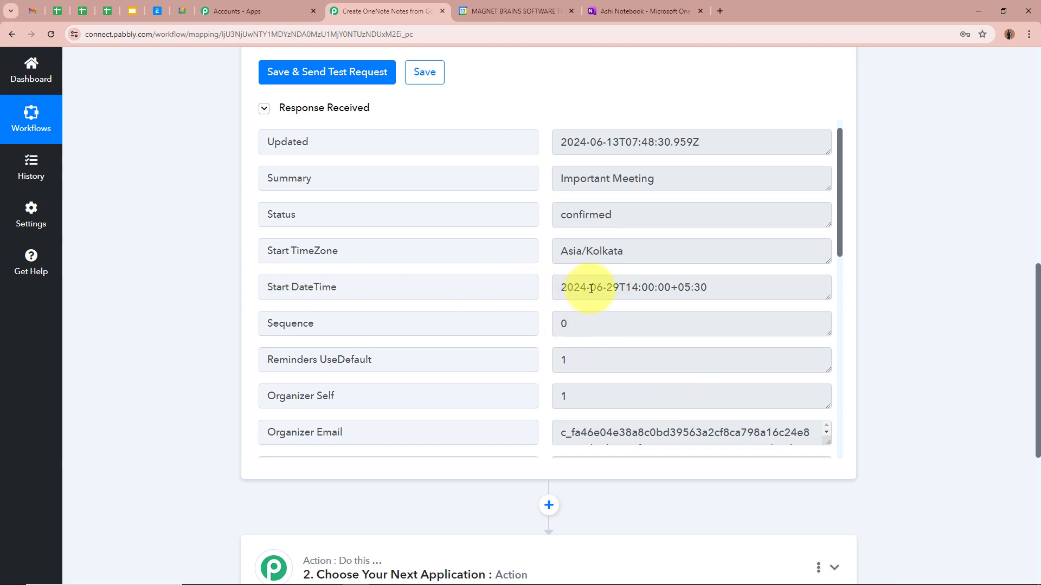
pyautogui.moveTo(632, 289); pyautogui.dragTo(746, 290)
pyautogui.click(745, 289)
# Check the time interval shown on the Google Calendar trigger and collapse the trigger step.
pyautogui.scroll(12, 915, 288)
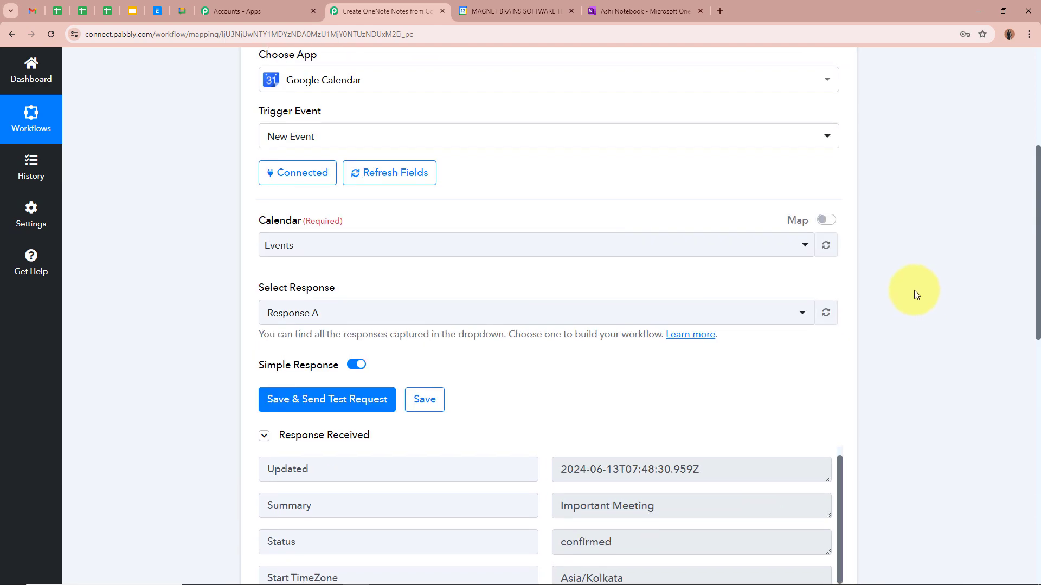
pyautogui.click(836, 270)
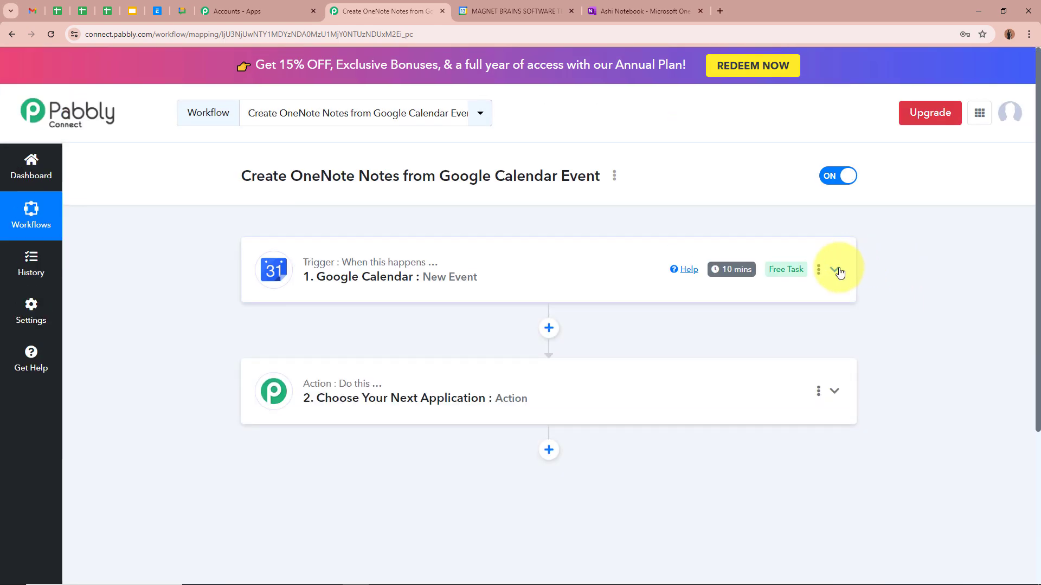
pyautogui.click(836, 270)
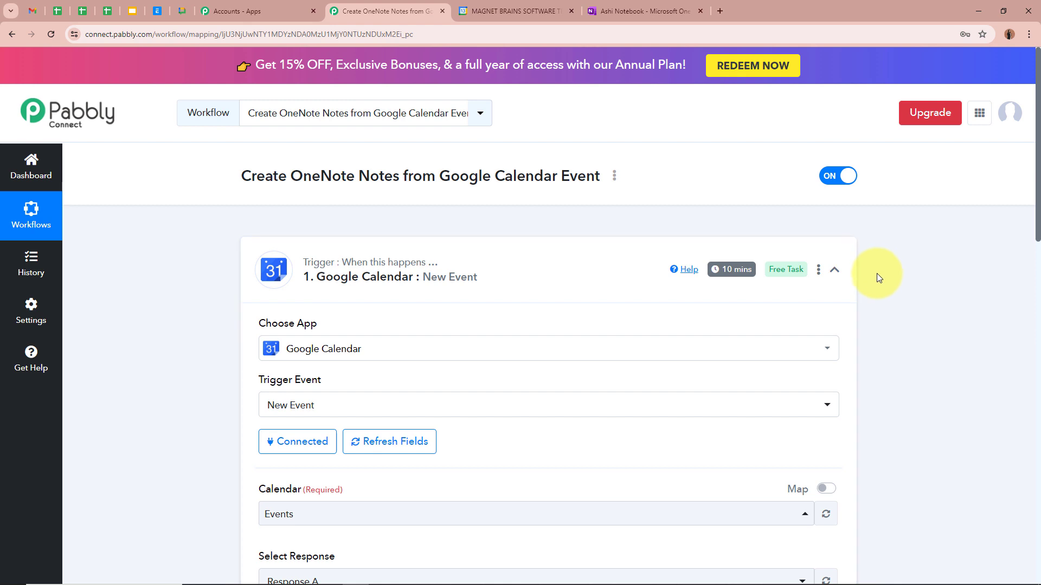
pyautogui.moveTo(721, 275)
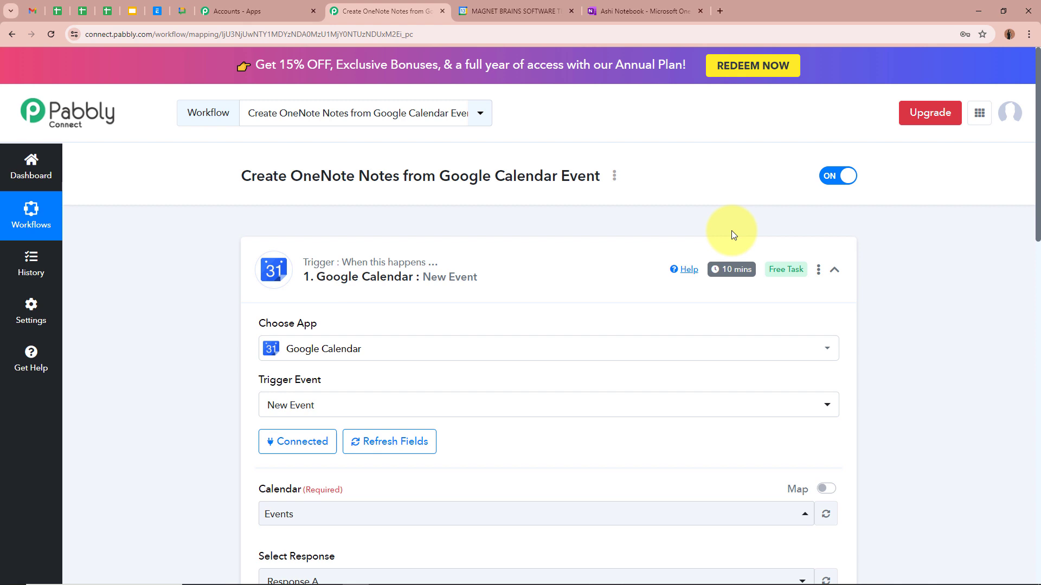
pyautogui.click(834, 270)
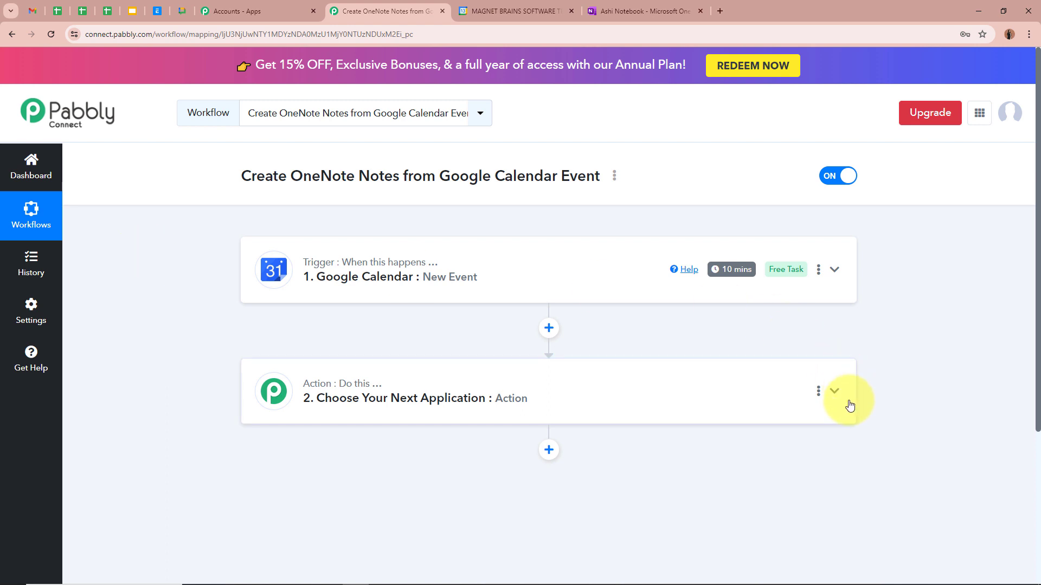
# Set the workflow's action application to OneNote with Create Html Note as the action event.
pyautogui.click(834, 390)
pyautogui.scroll(-3, 364, 390)
pyautogui.click(367, 279)
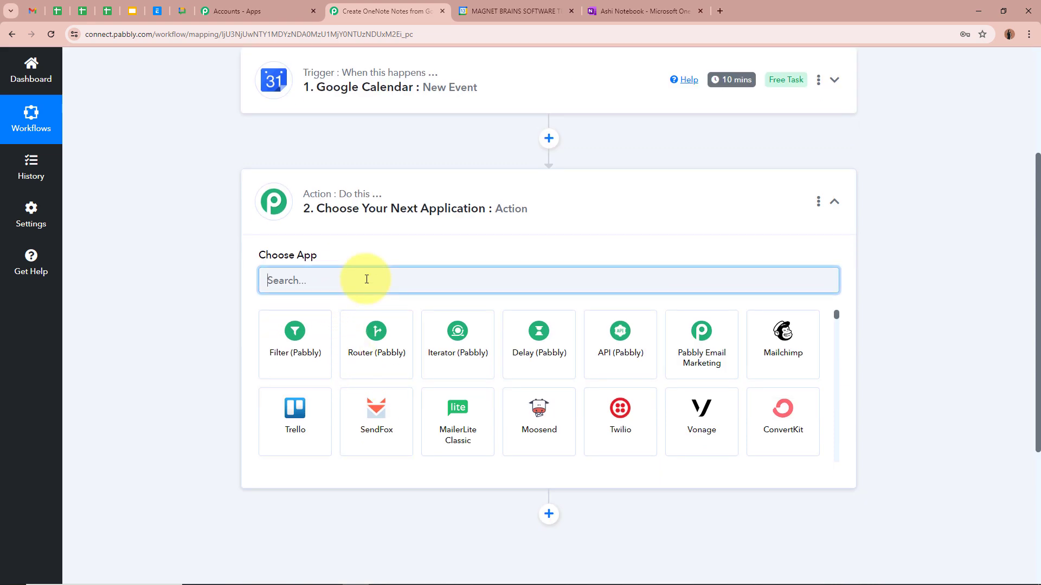
pyautogui.write('OneNote')
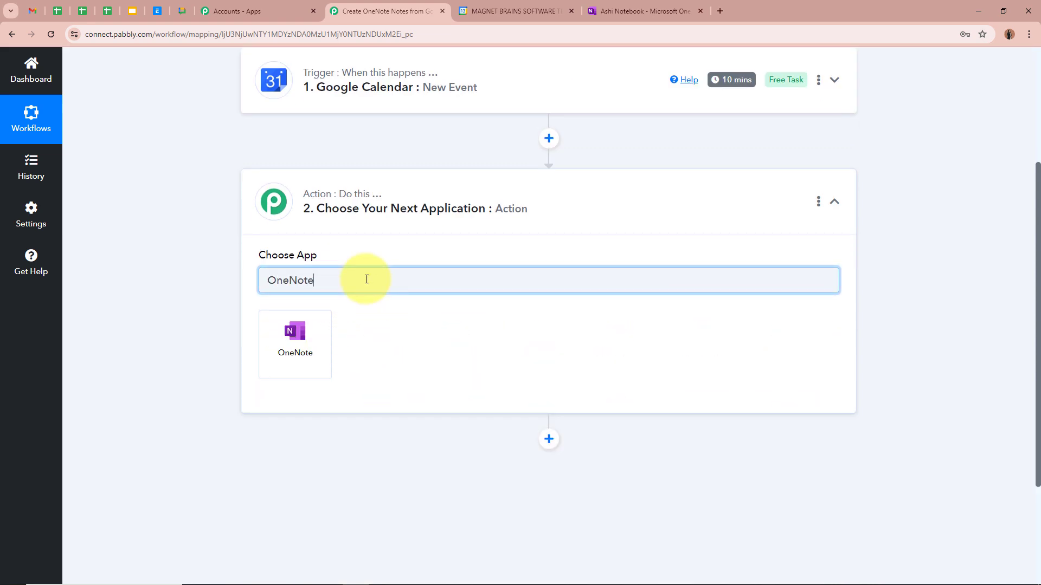
pyautogui.click(277, 342)
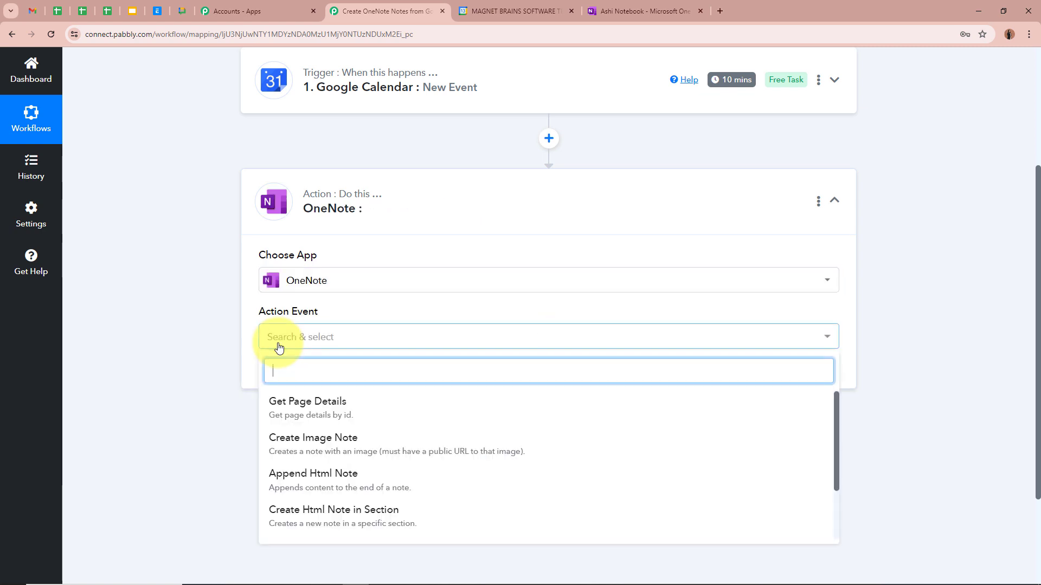
pyautogui.scroll(-2, 459, 494)
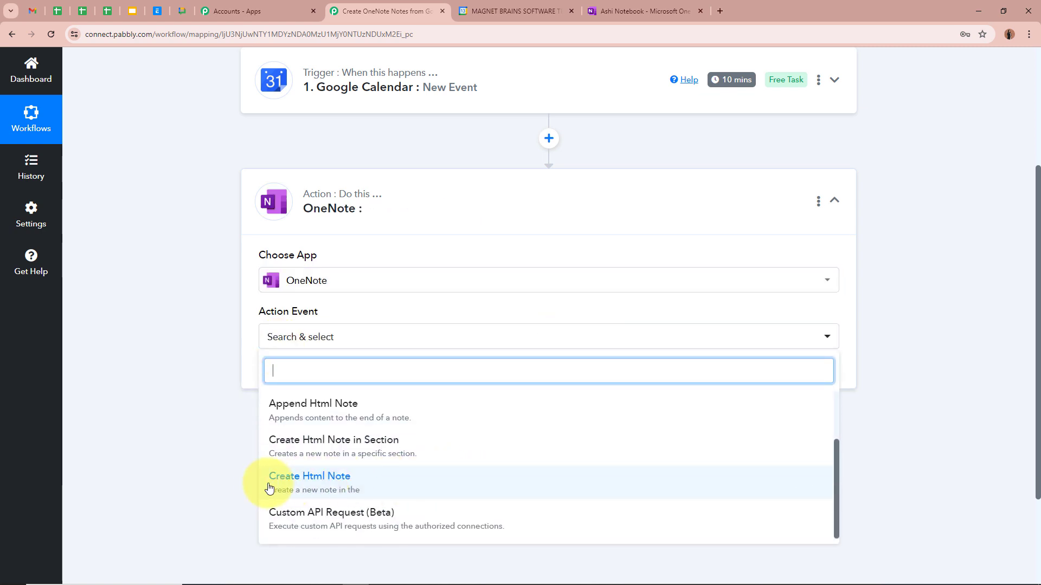
pyautogui.click(364, 481)
pyautogui.click(155, 336)
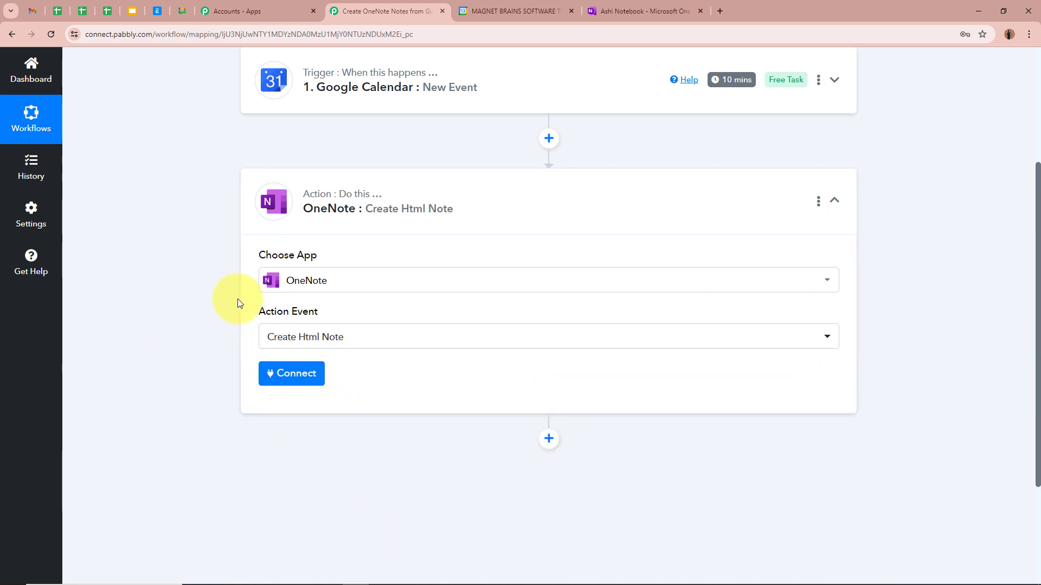
# Add a new OneNote connection for the action and grant Pabbly Connect access to the Microsoft account.
pyautogui.click(290, 374)
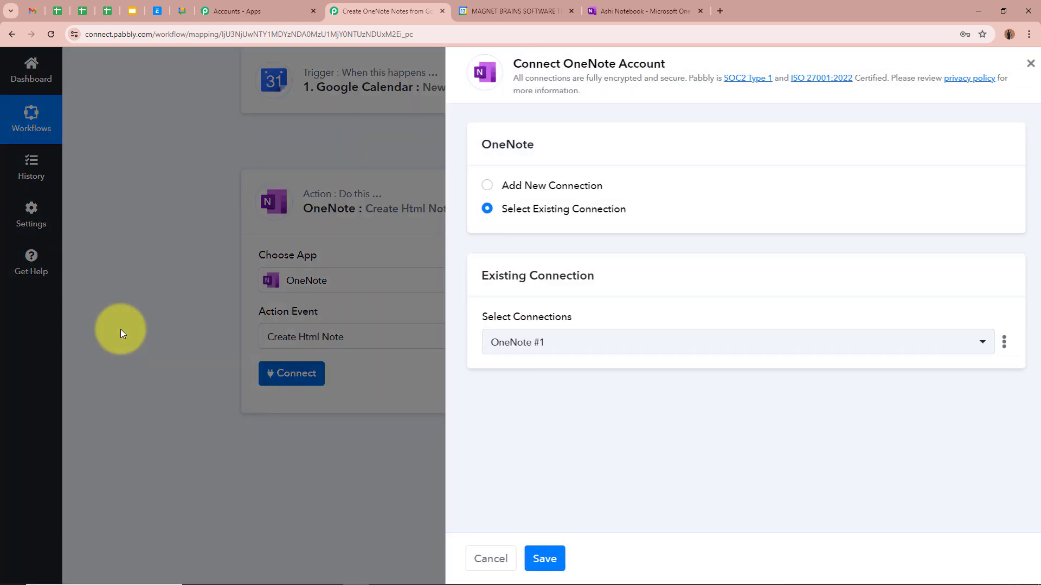
pyautogui.click(479, 190)
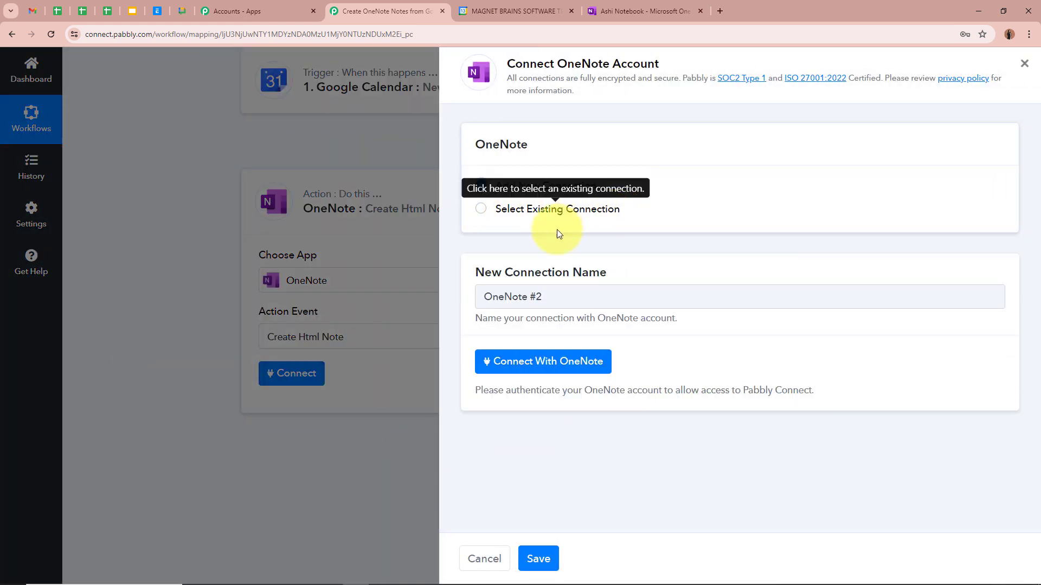
pyautogui.click(572, 362)
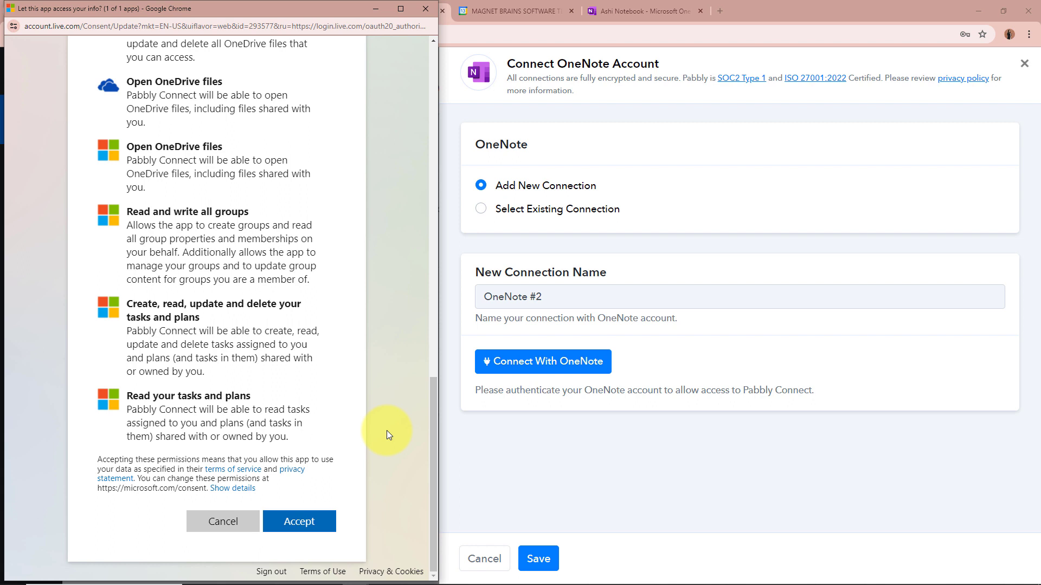
pyautogui.click(327, 524)
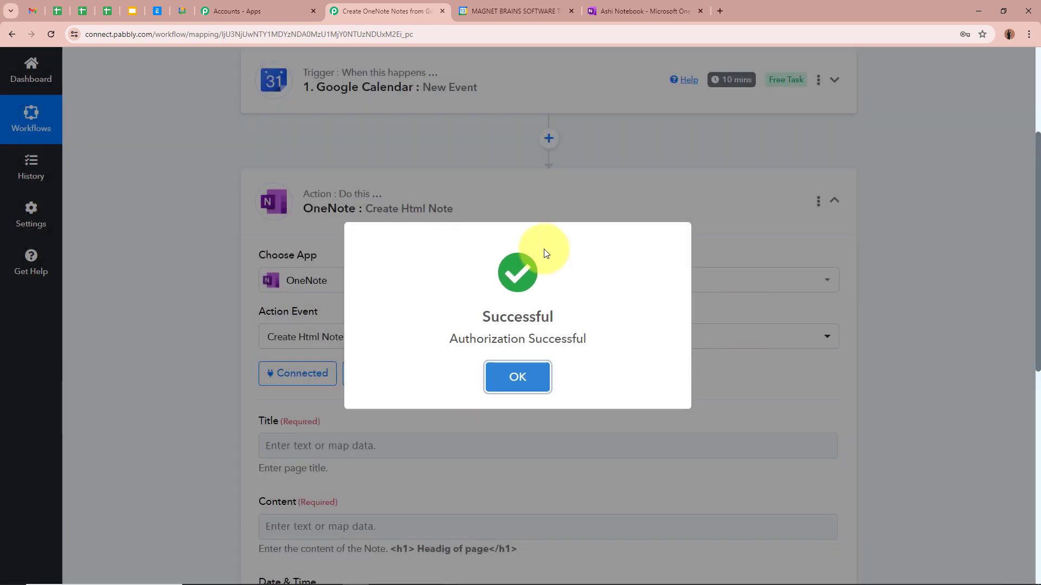
pyautogui.click(518, 377)
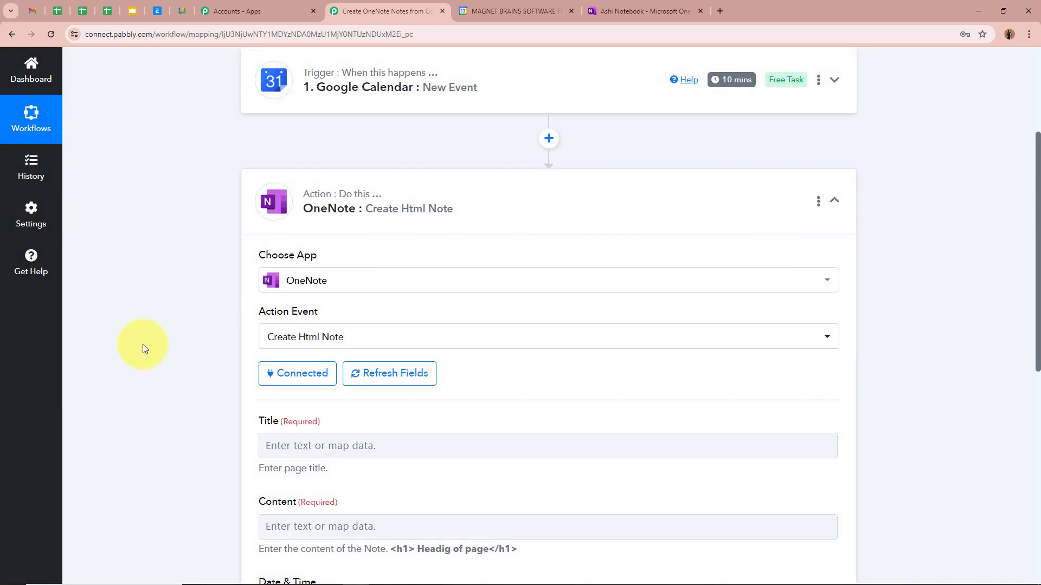
# Map the Summary value from the Google Calendar New Event step into the OneNote note's Title field.
pyautogui.scroll(-1, 149, 339)
pyautogui.scroll(-3, 155, 337)
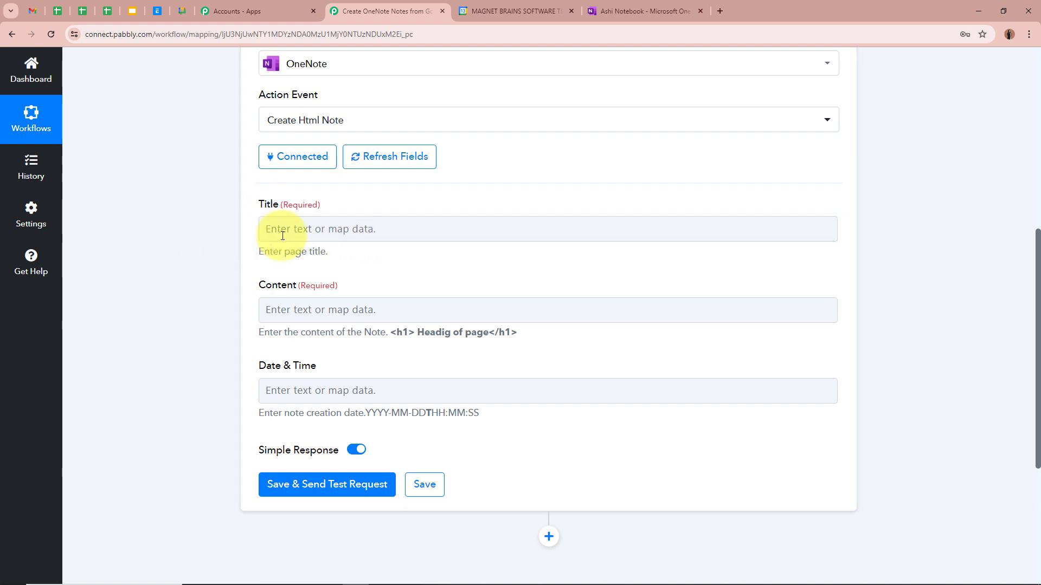
pyautogui.click(330, 229)
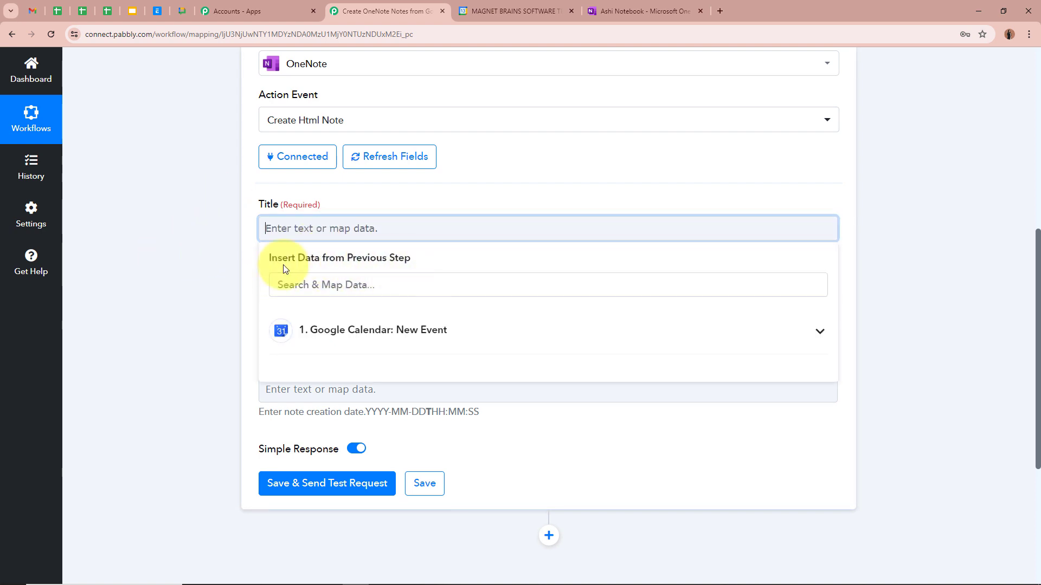
pyautogui.click(203, 265)
pyautogui.scroll(5, 204, 266)
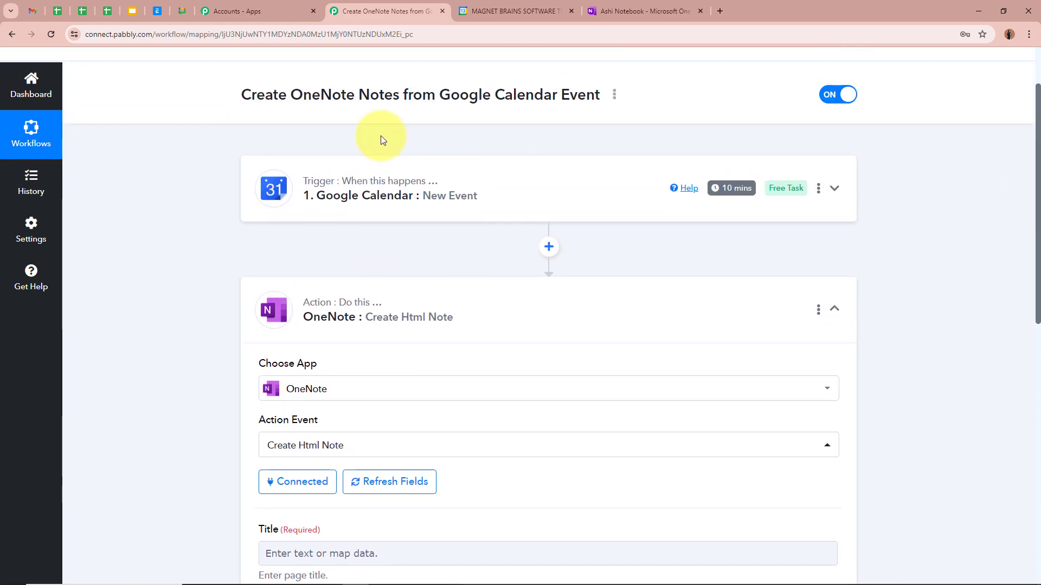
pyautogui.scroll(-4, 170, 265)
pyautogui.scroll(-1, 170, 264)
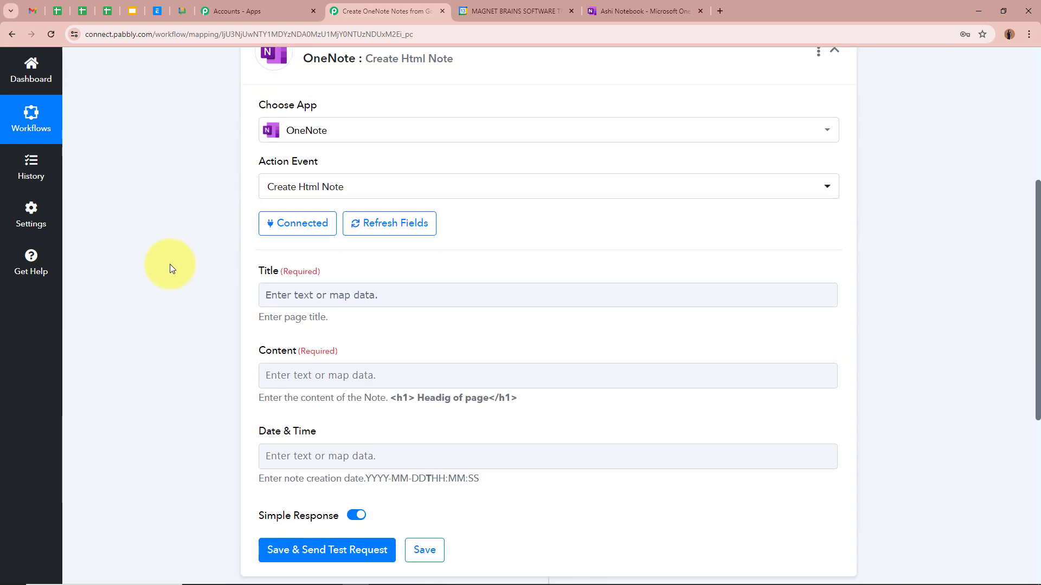
pyautogui.click(326, 285)
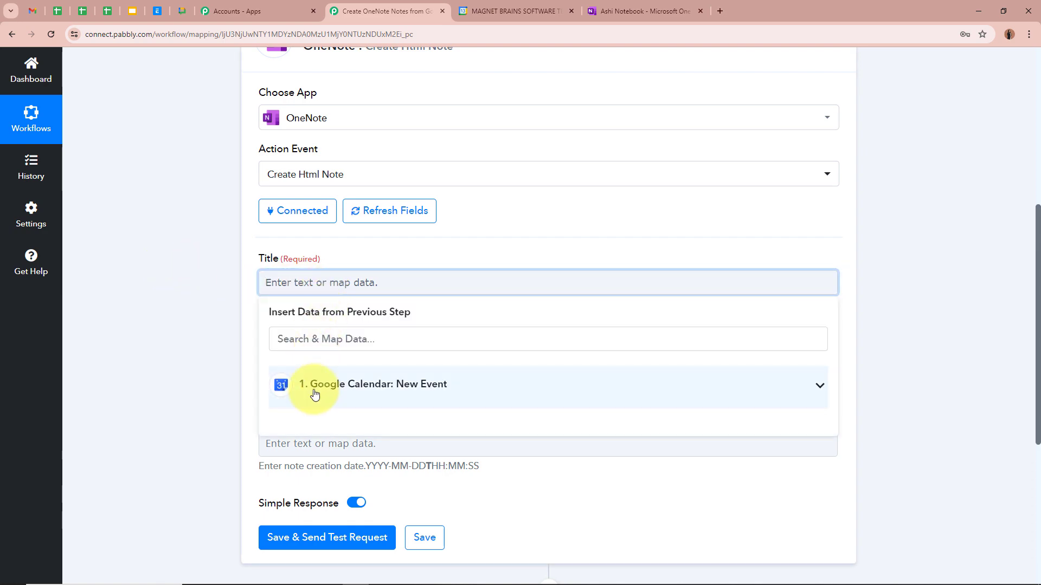
pyautogui.scroll(6, 487, 368)
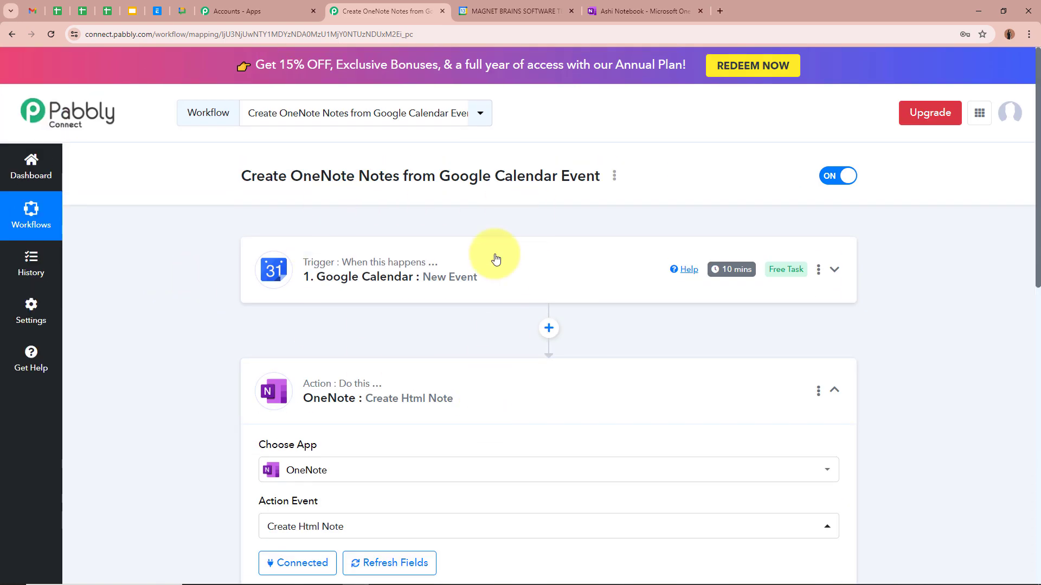
pyautogui.scroll(-5, 131, 303)
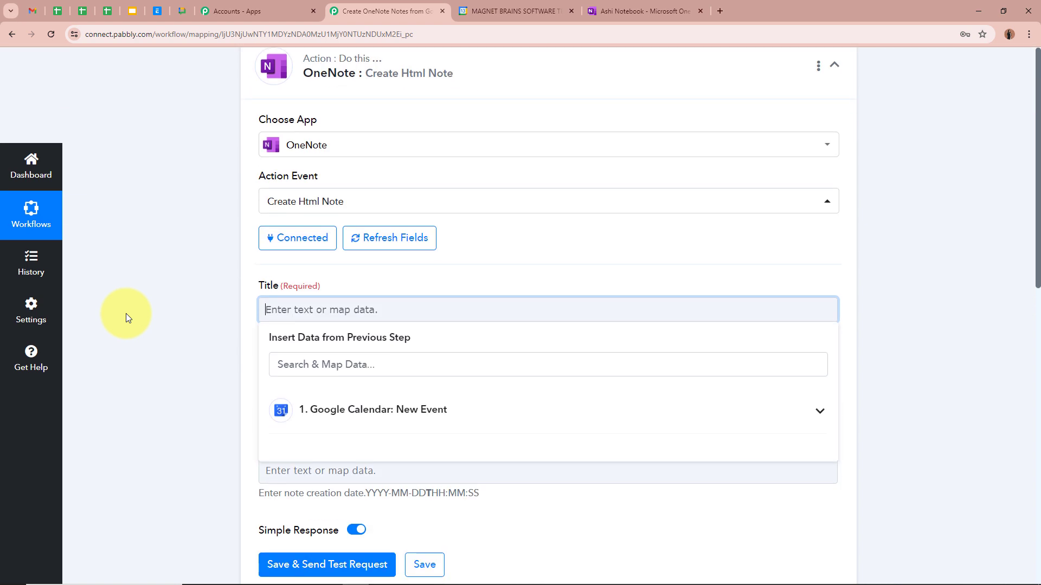
pyautogui.click(815, 412)
pyautogui.scroll(-2, 167, 341)
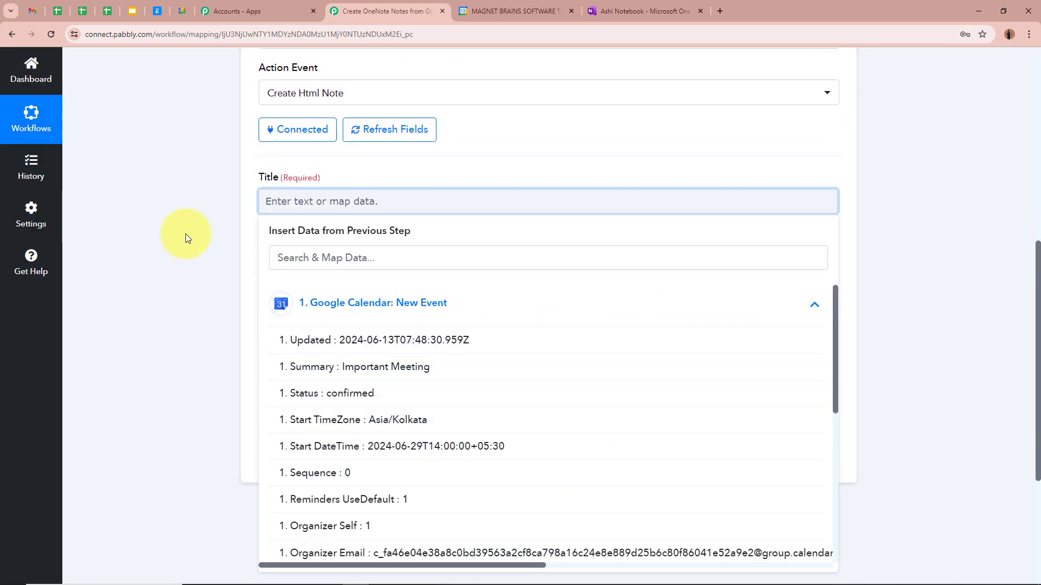
pyautogui.click(296, 366)
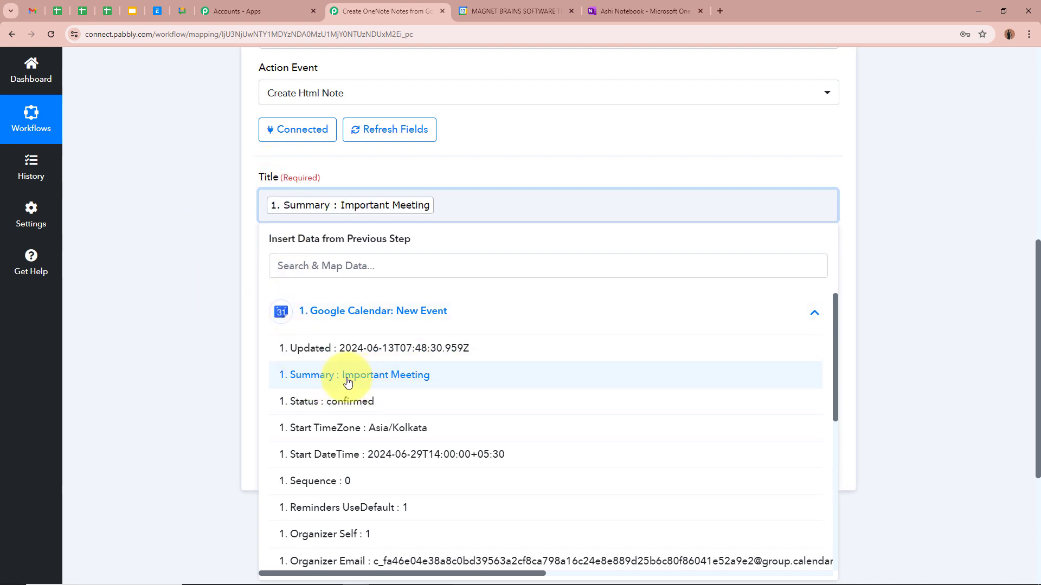
pyautogui.click(158, 277)
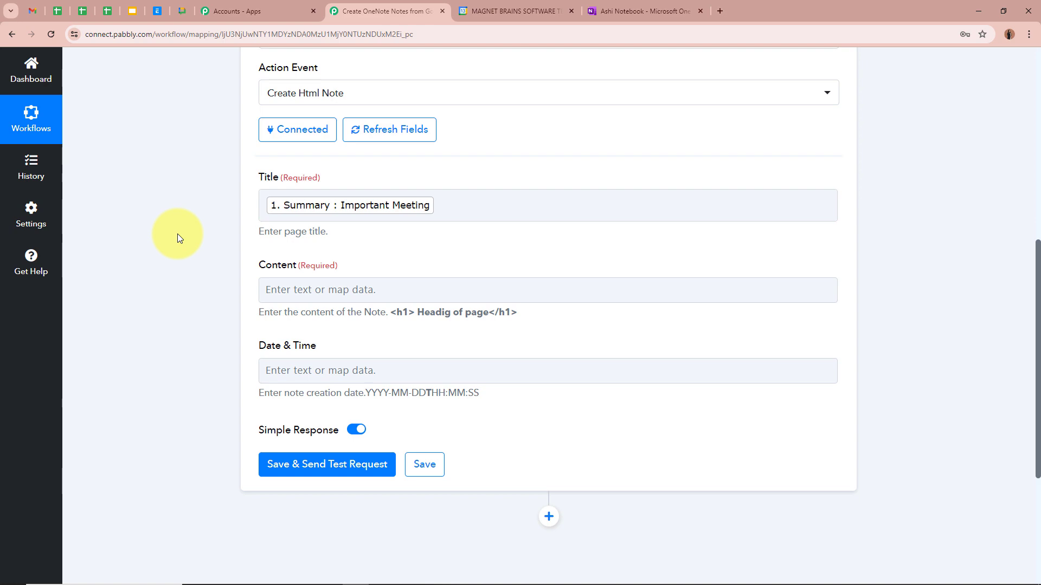
# Enter an empty heading tag pair, <h1></h1>, in the note's Content field following the format hint.
pyautogui.scroll(7, 177, 234)
pyautogui.scroll(-6, 178, 234)
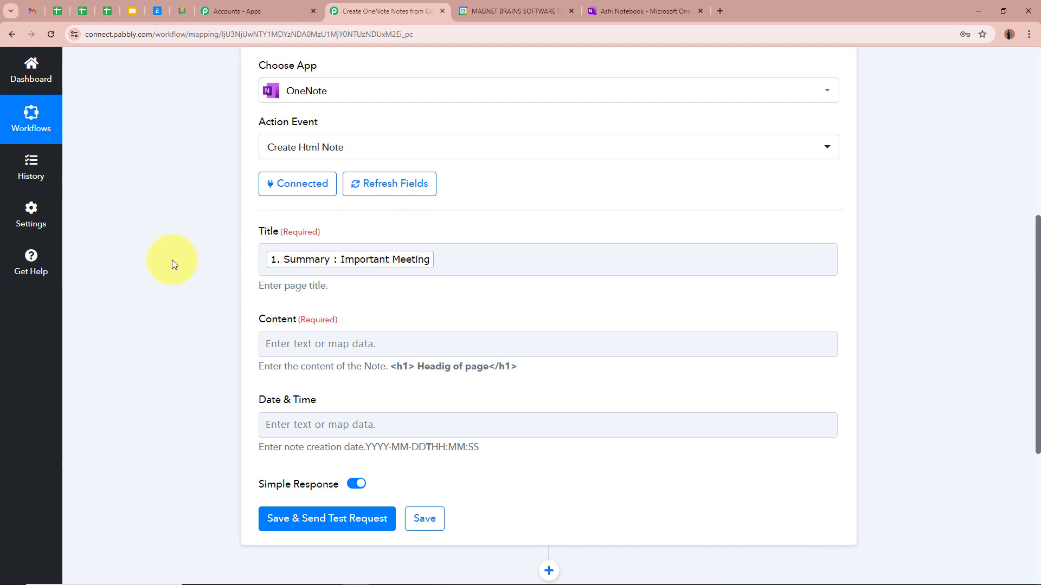
pyautogui.scroll(-2, 171, 259)
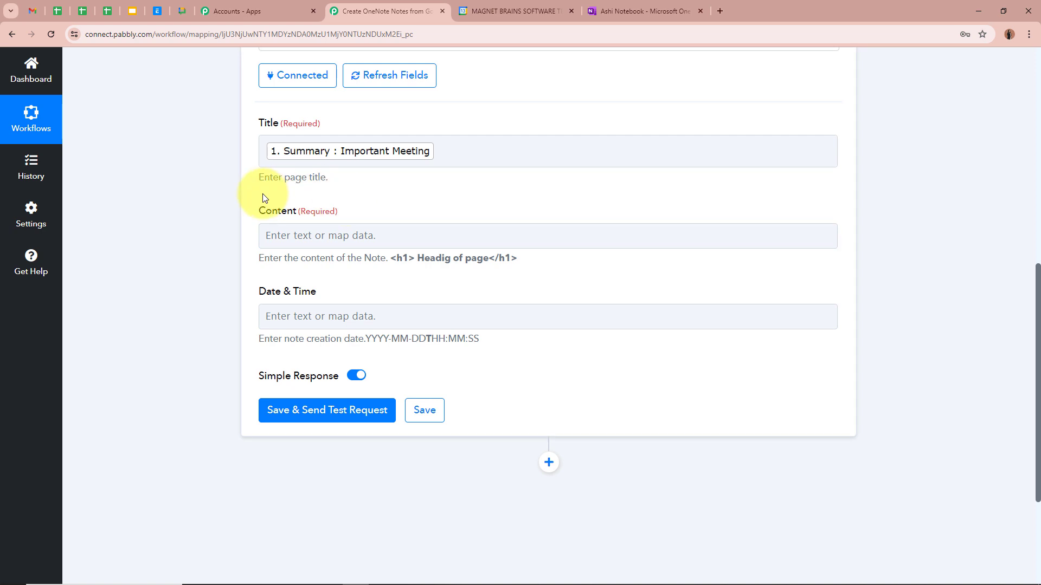
pyautogui.moveTo(260, 257); pyautogui.dragTo(567, 260)
pyautogui.click(522, 260)
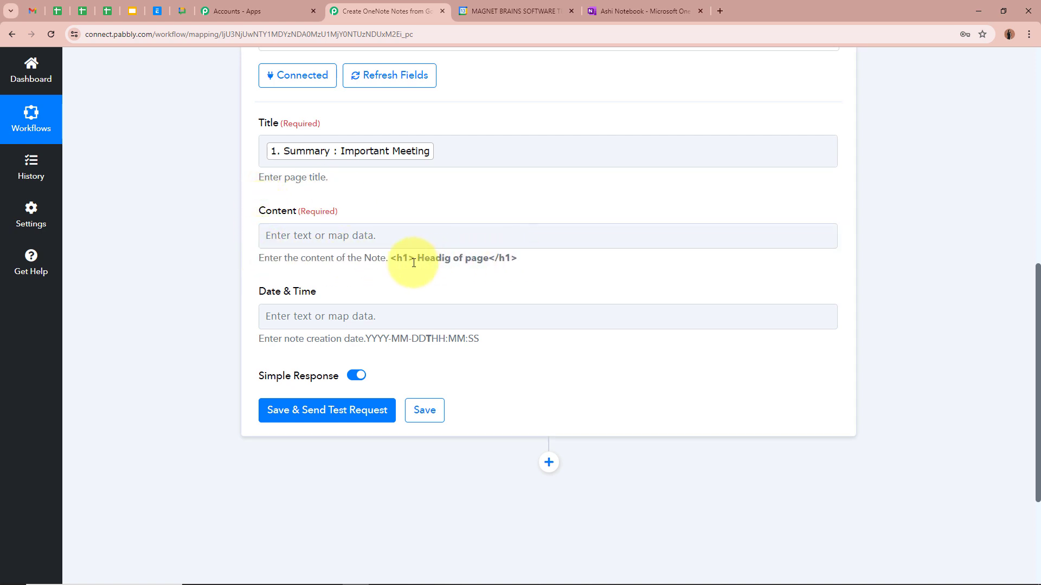
pyautogui.moveTo(390, 258); pyautogui.dragTo(588, 263)
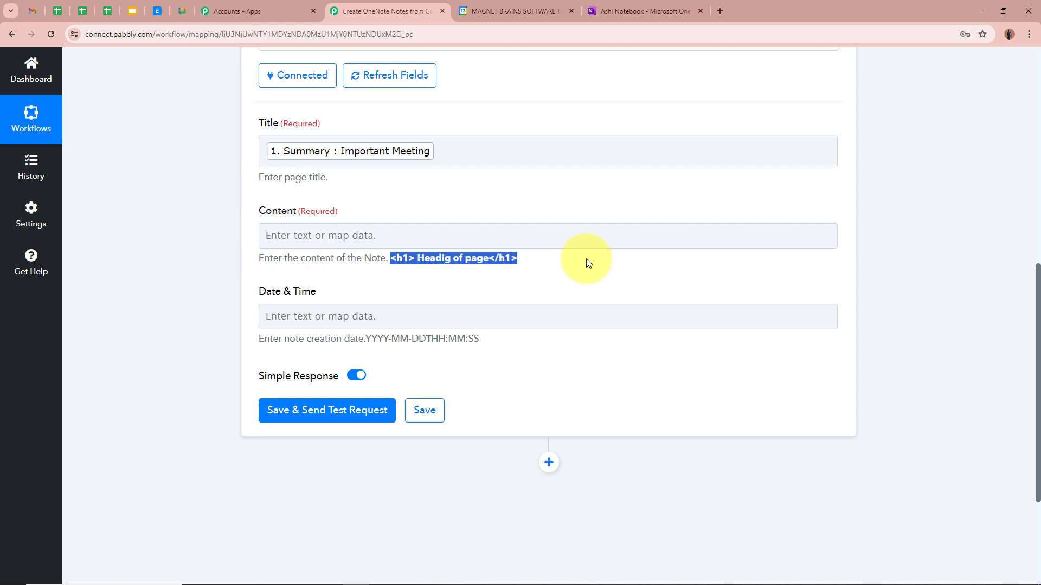
pyautogui.click(319, 253)
pyautogui.click(390, 230)
pyautogui.click(229, 234)
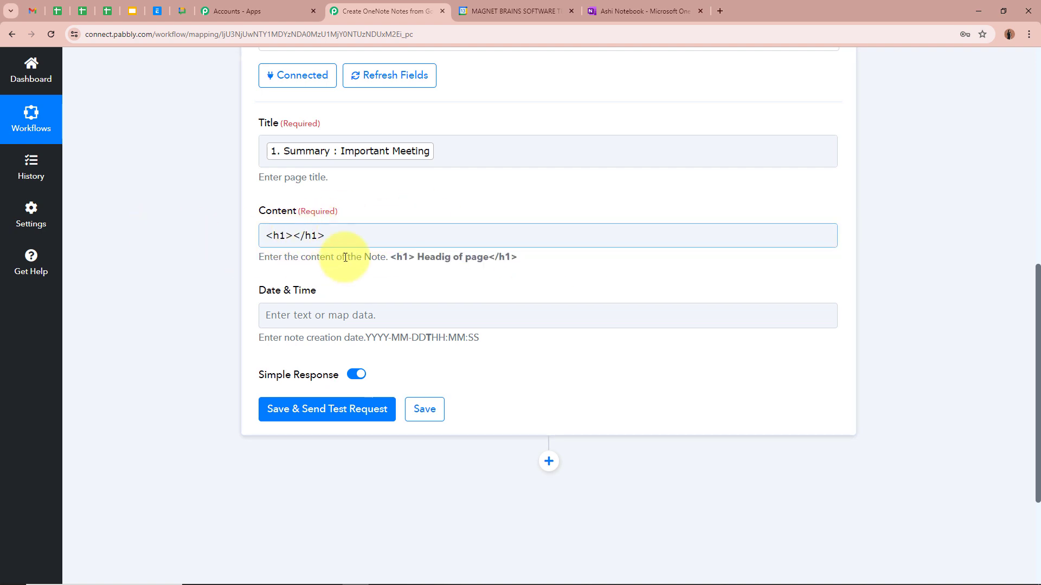
pyautogui.click(248, 218)
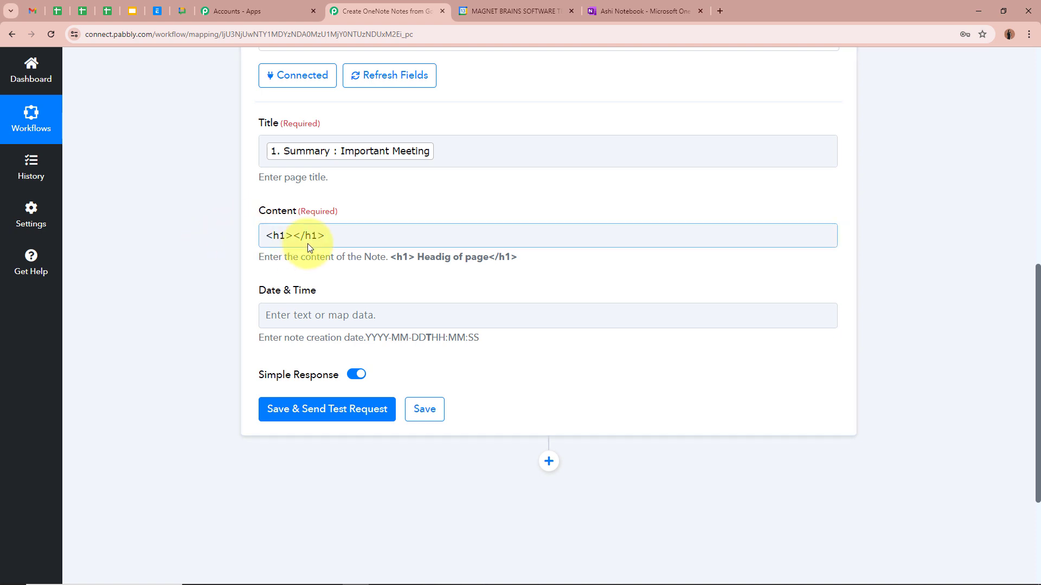
# Search the calendar data for "Desc" and map the Description value between the <h1> and </h1> tags in Content.
pyautogui.click(292, 237)
pyautogui.click(440, 337)
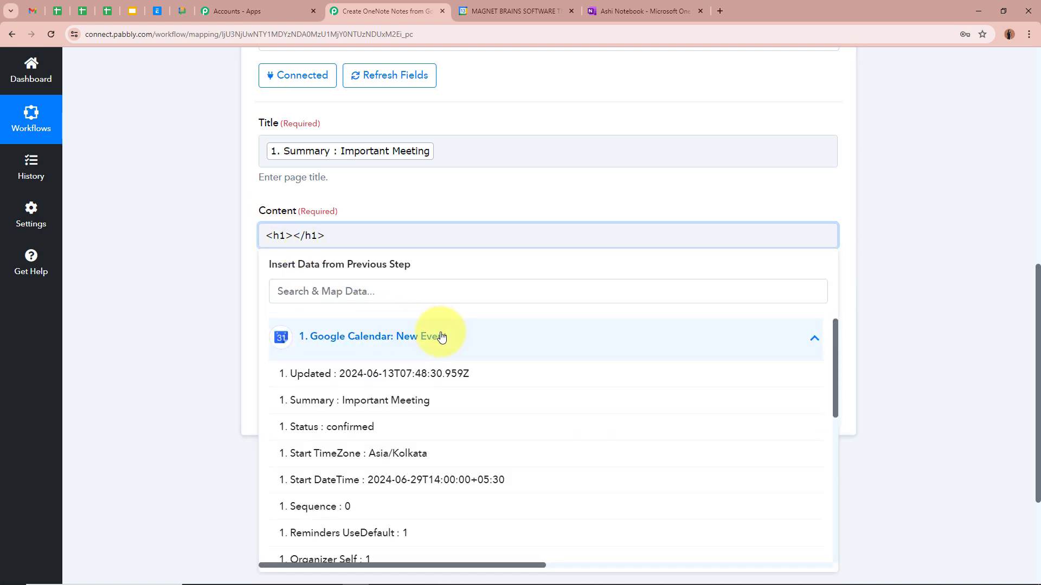
pyautogui.click(312, 289)
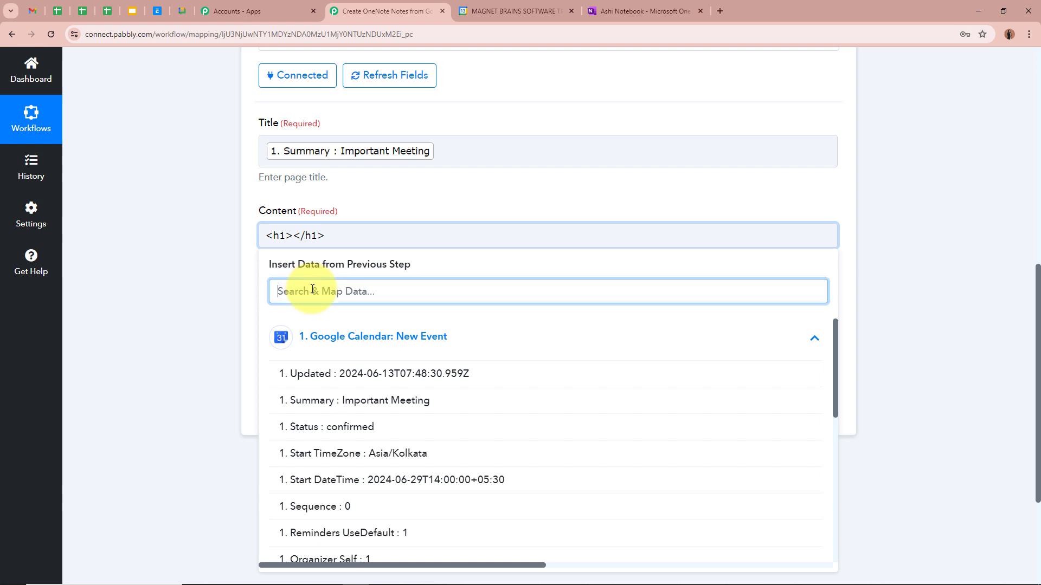
pyautogui.write('Desc')
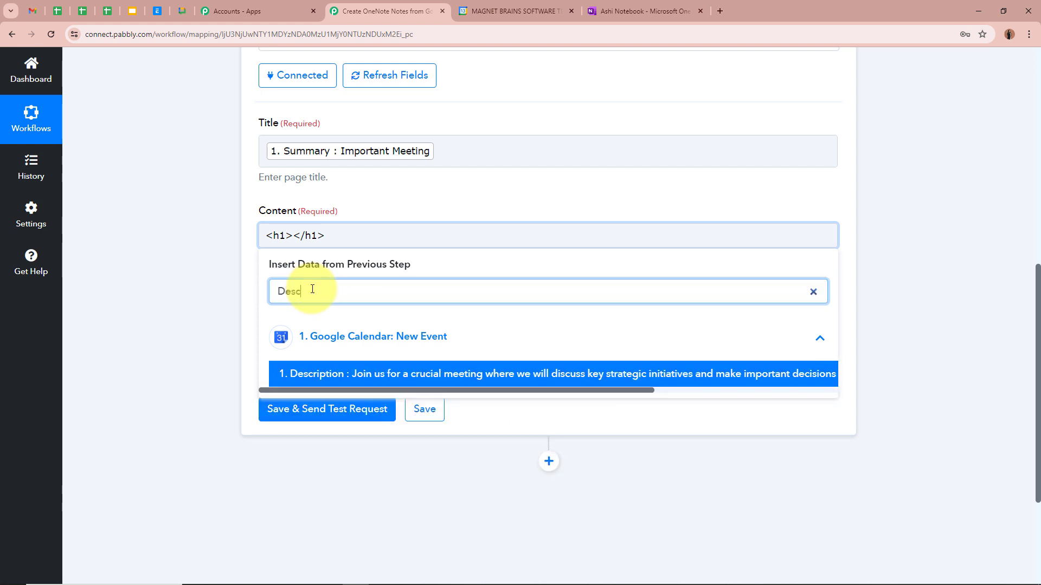
pyautogui.click(434, 374)
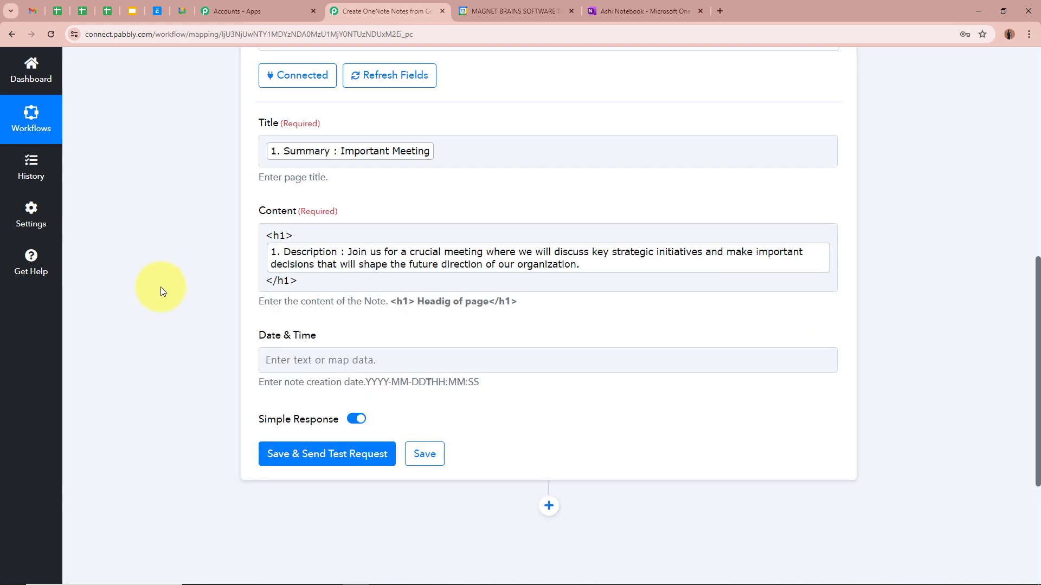
pyautogui.moveTo(264, 235); pyautogui.dragTo(291, 235)
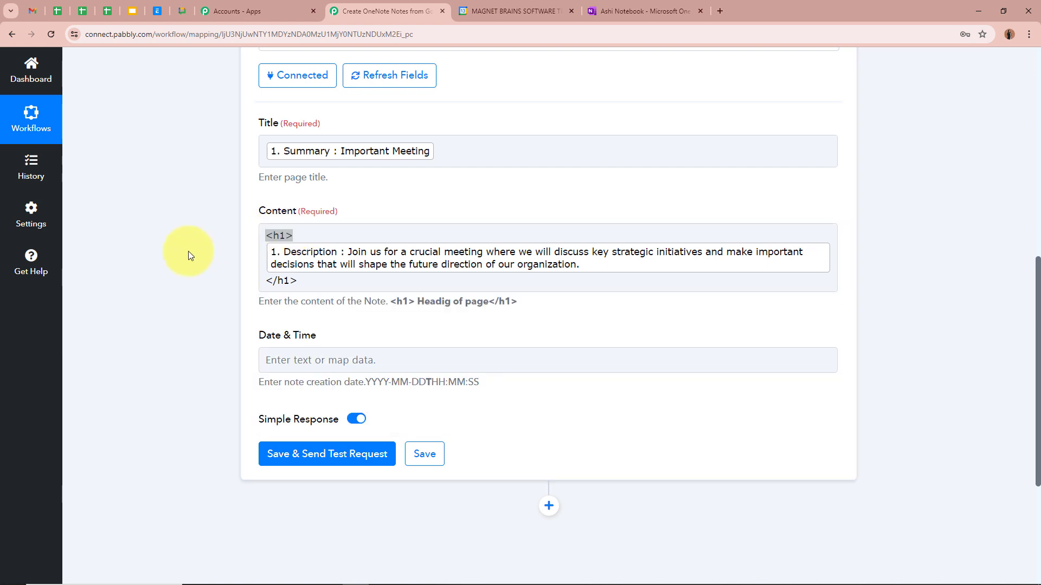
pyautogui.click(274, 235)
pyautogui.click(193, 232)
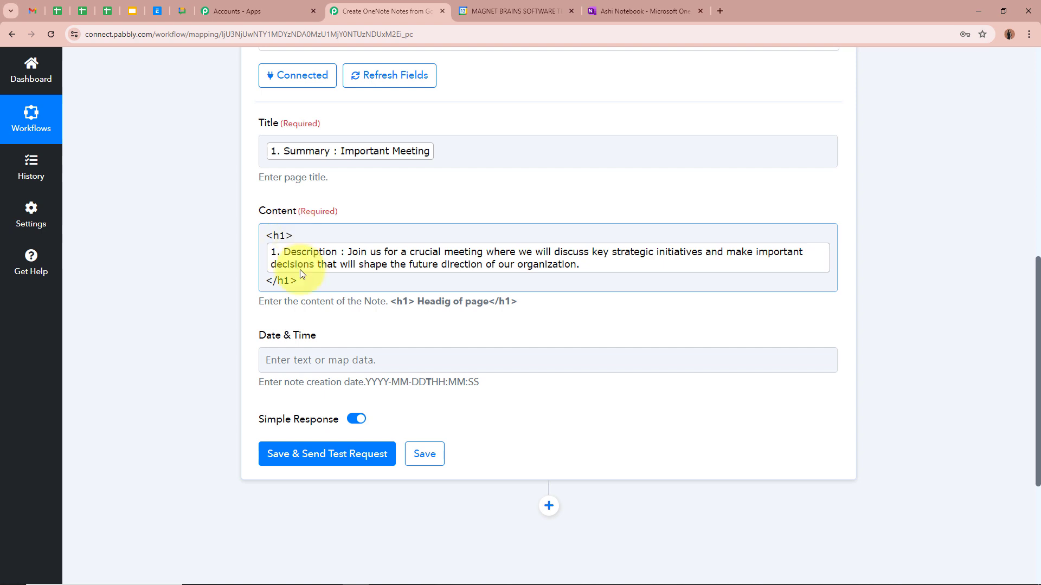
# Map the Start DateTime value from the Google Calendar event into the note's Date & Time field.
pyautogui.scroll(-2, 196, 248)
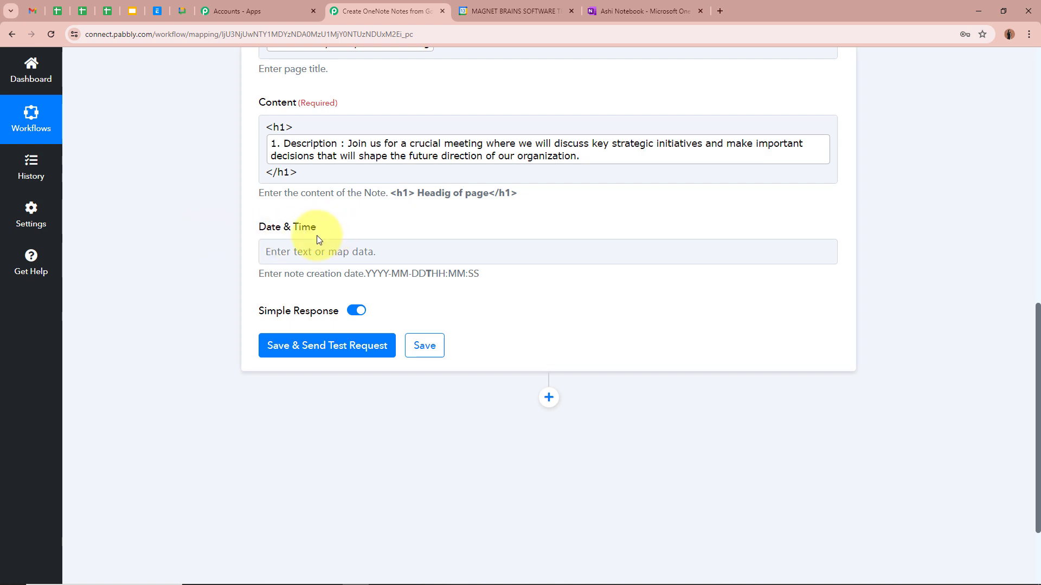
pyautogui.click(287, 249)
pyautogui.click(455, 363)
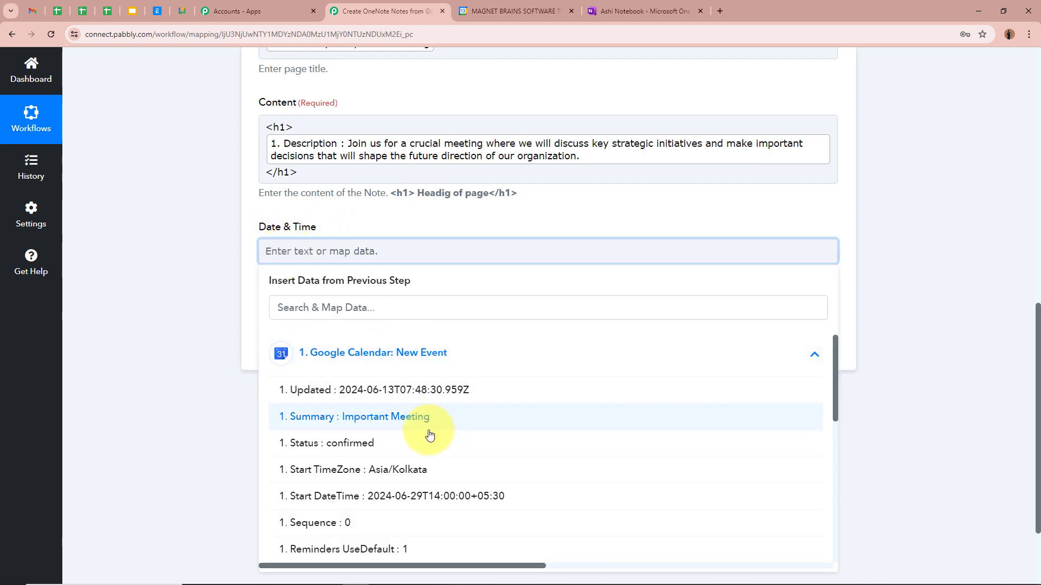
pyautogui.click(428, 494)
pyautogui.click(180, 259)
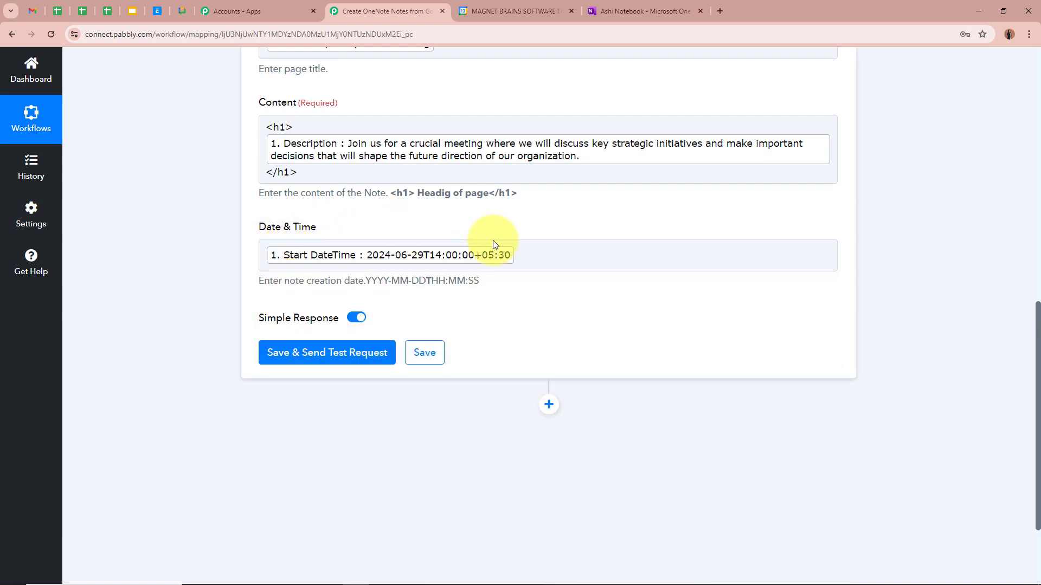
# Review the mapped note fields, then save the OneNote action while sending a test request.
pyautogui.scroll(5, 207, 271)
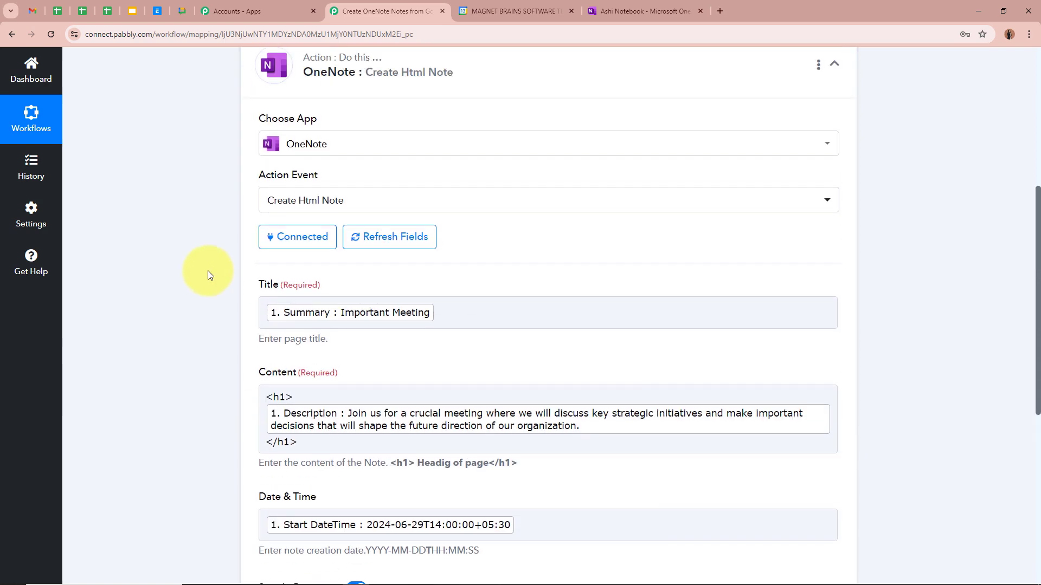
pyautogui.scroll(-7, 208, 274)
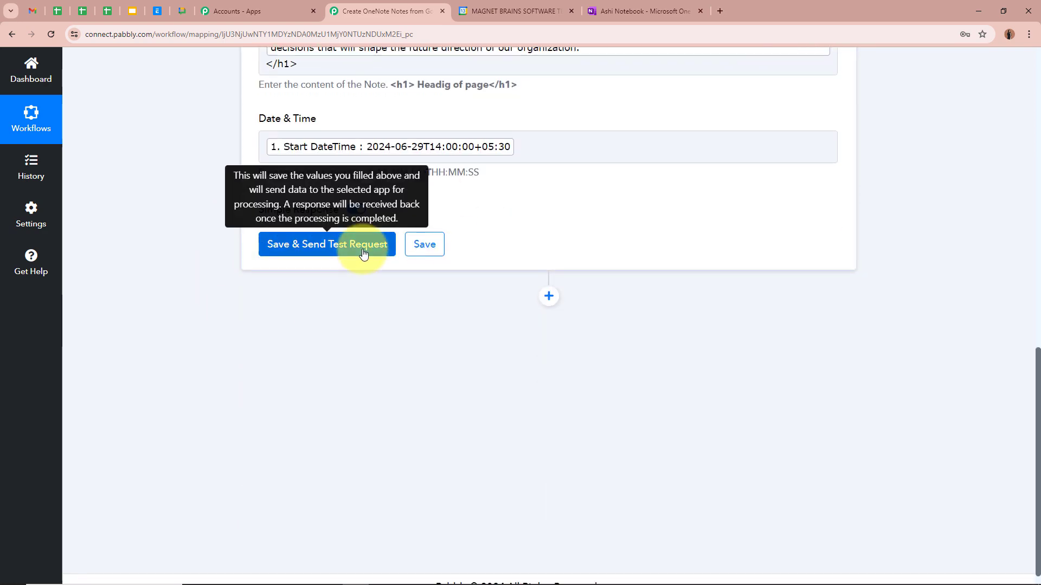
pyautogui.click(363, 254)
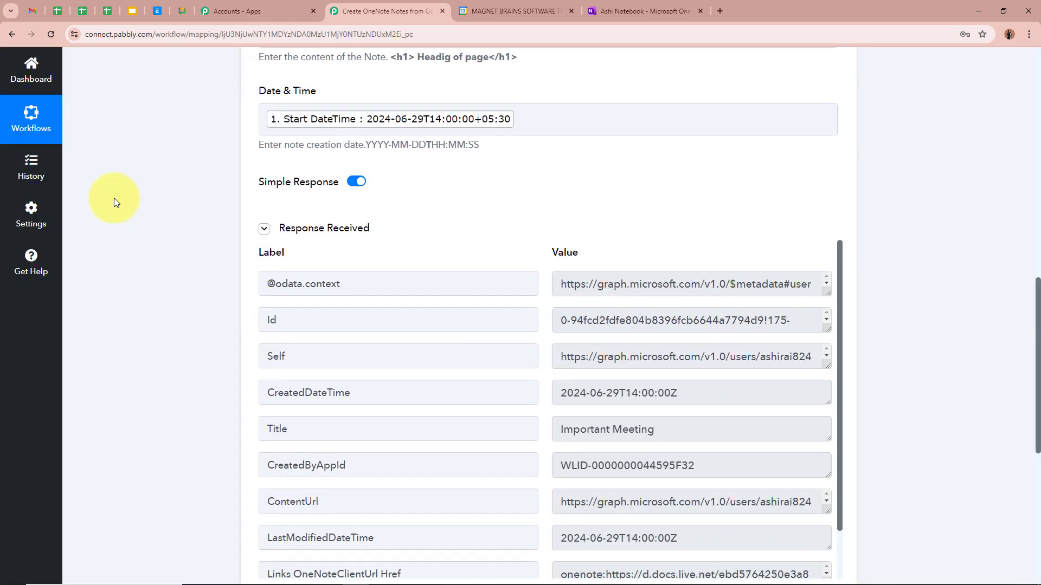
pyautogui.scroll(-2, 113, 197)
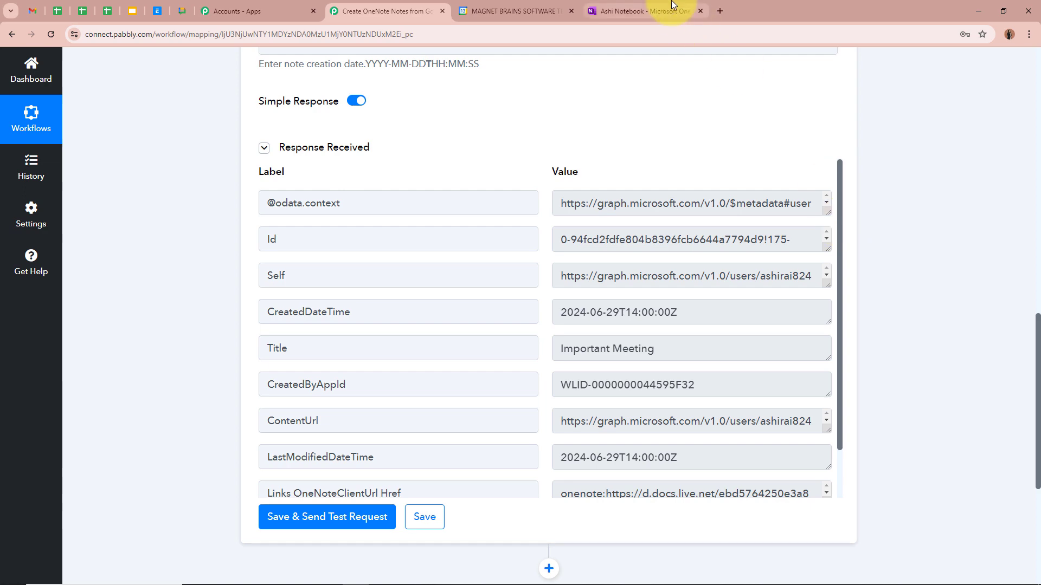
# Switch to OneNote, check the Important Meeting page's title, date and content, and return to Pabbly Connect.
pyautogui.click(643, 11)
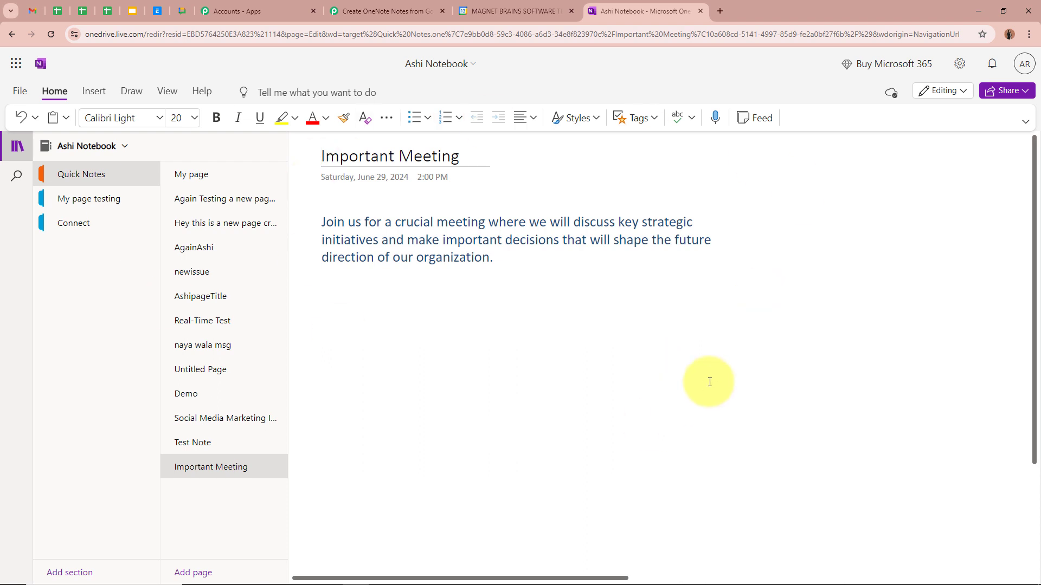
pyautogui.click(321, 155)
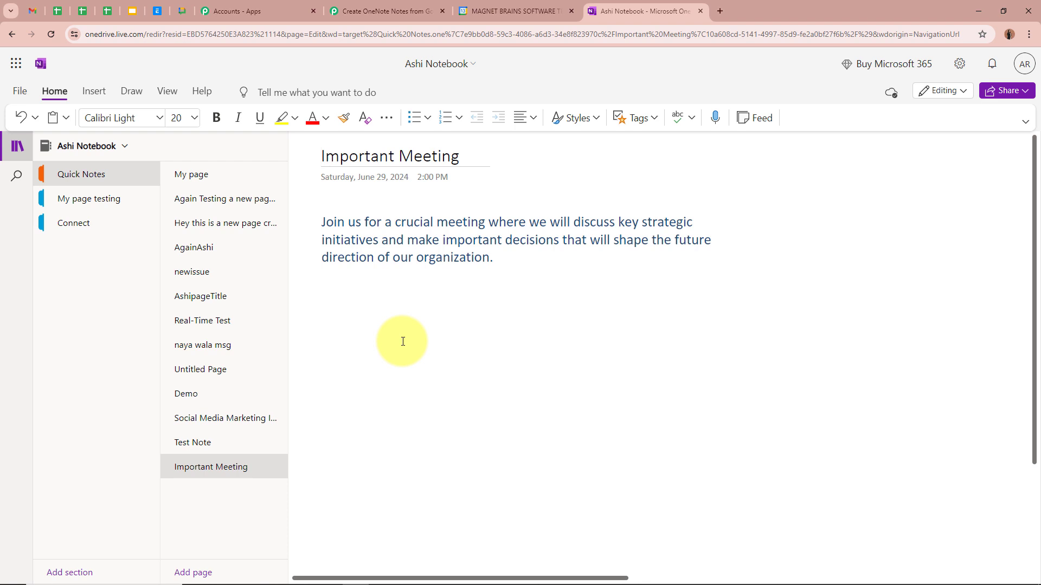
pyautogui.click(406, 9)
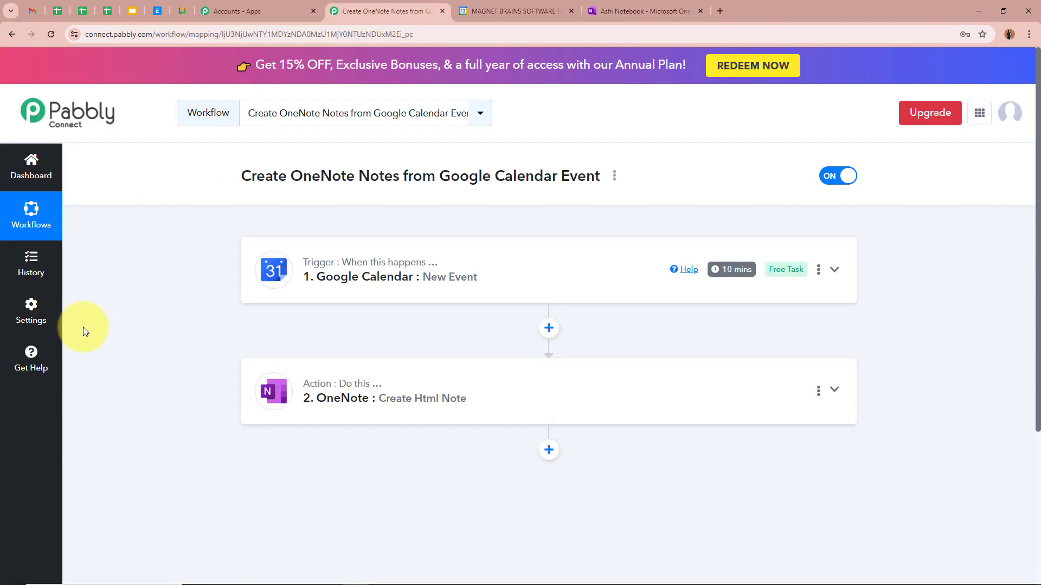